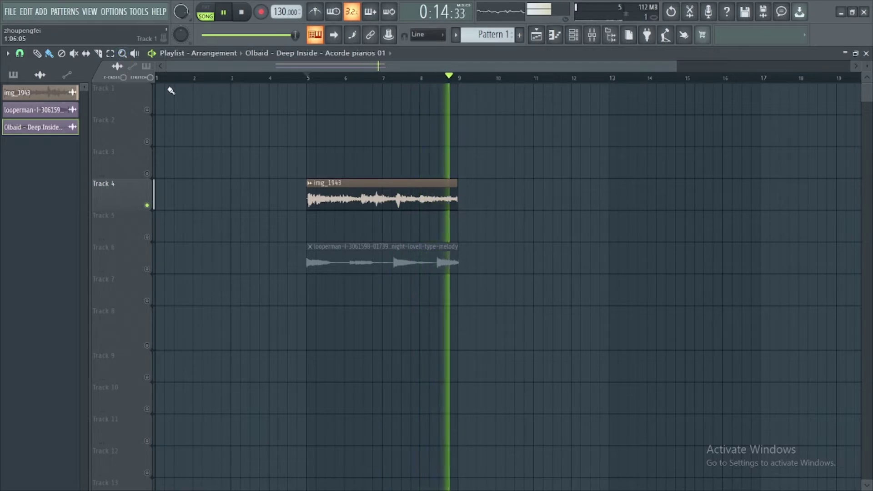
# Open the img_1943 clip's sample in the Edison audio editor and move the editor clear of the sample settings
pyautogui.press('space')
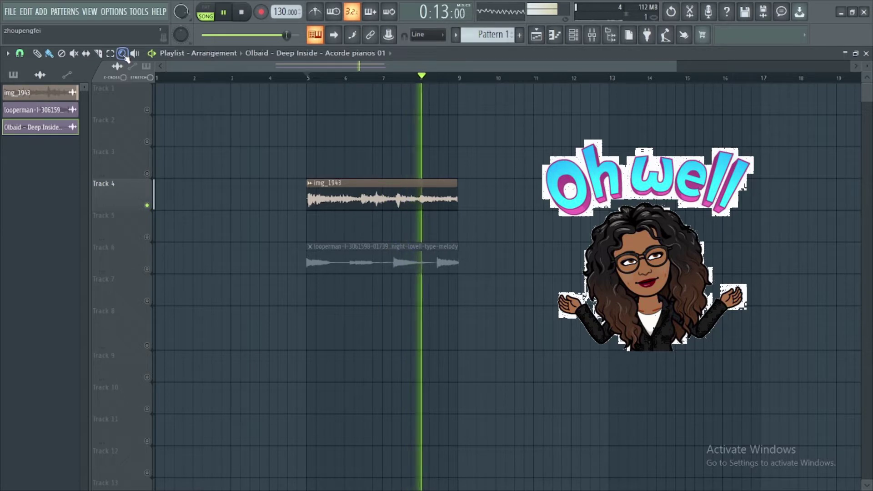
pyautogui.press('space')
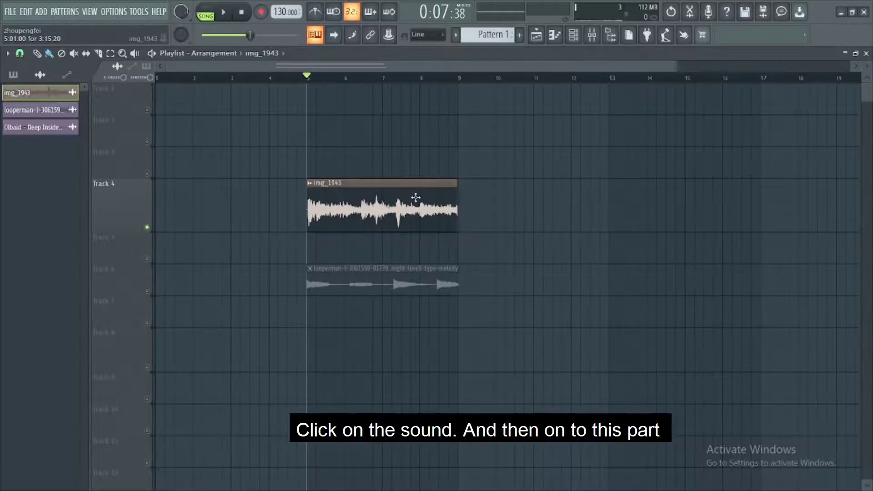
pyautogui.doubleClick(416, 197)
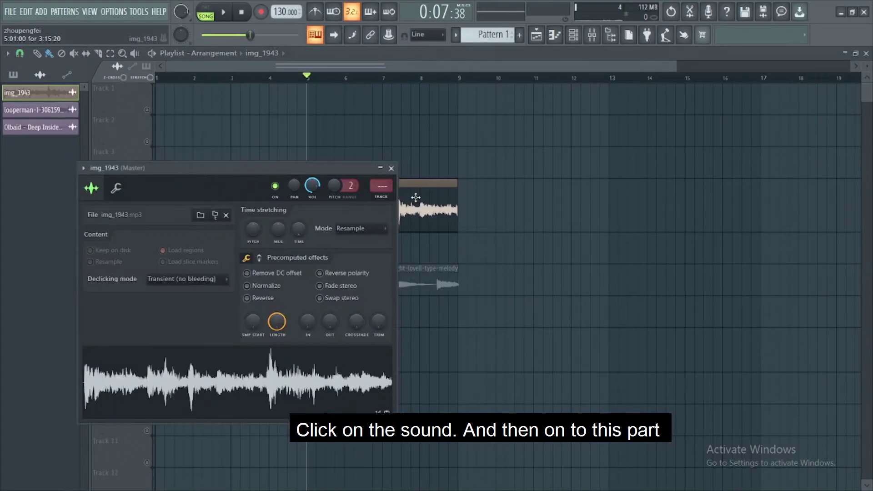
pyautogui.press('space')
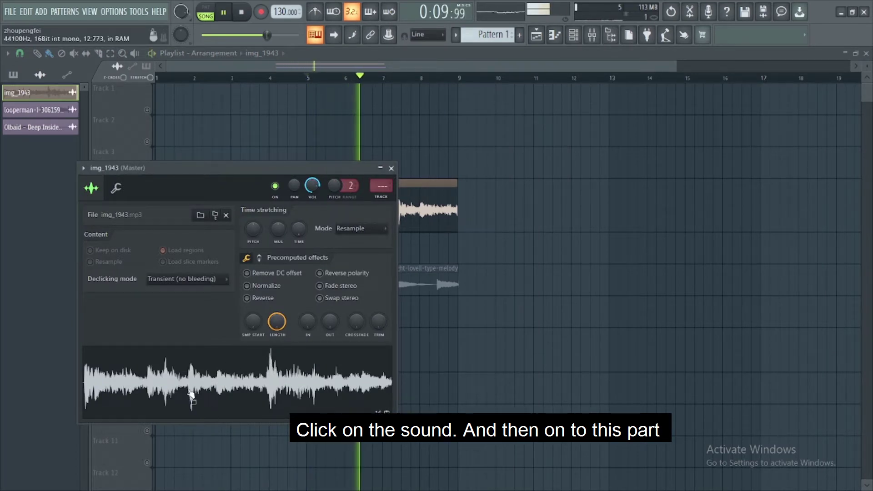
pyautogui.rightClick(229, 373)
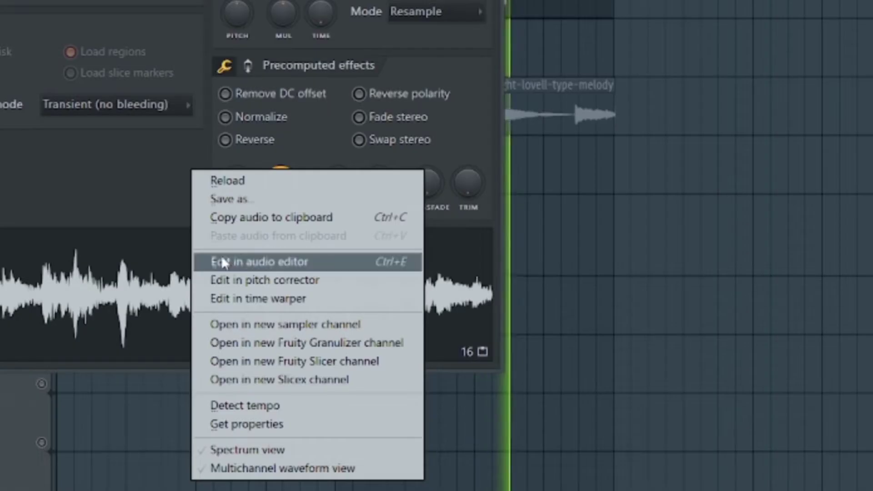
pyautogui.click(283, 262)
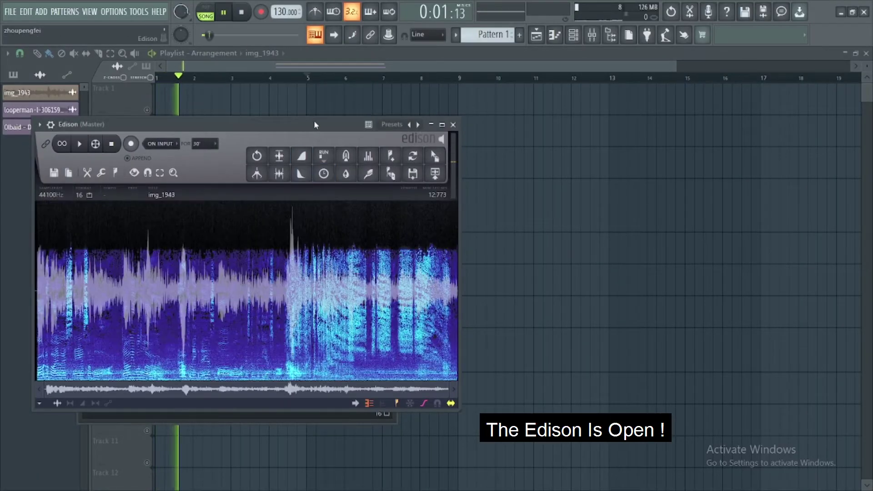
pyautogui.moveTo(314, 120); pyautogui.dragTo(548, 115)
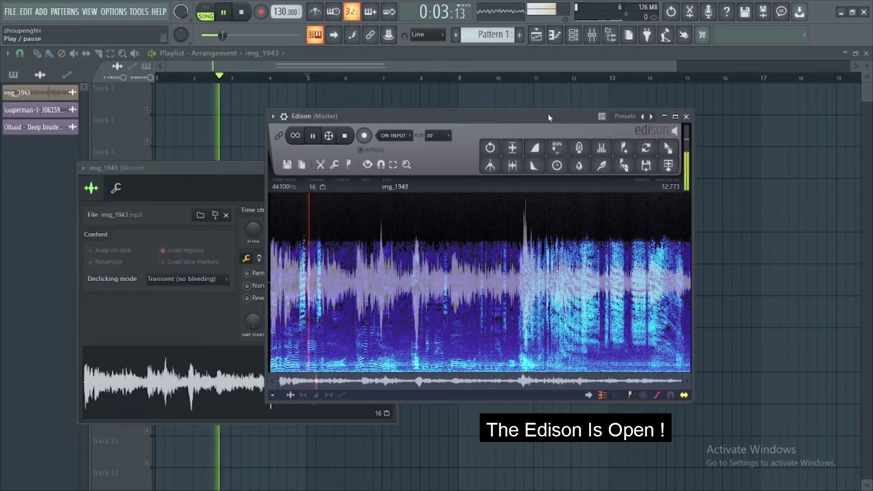
# Stop the song playback, switch to pattern mode and audition the img_1943 sample in Edison
pyautogui.press('space')
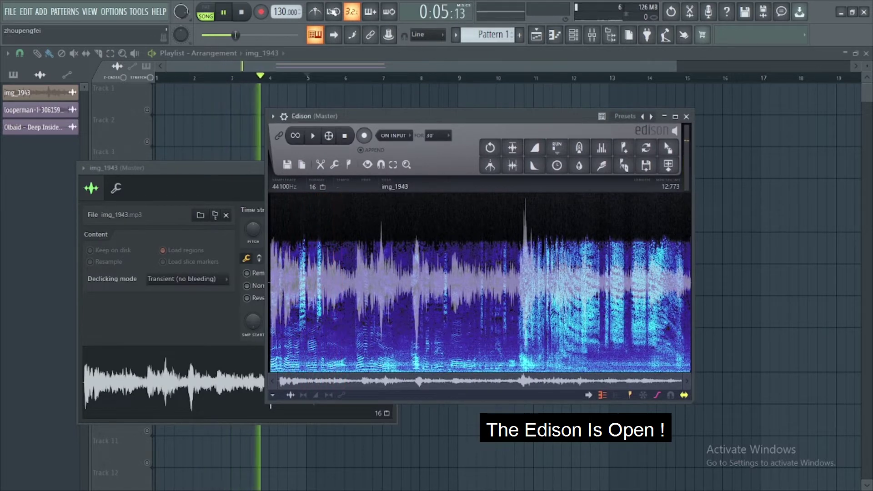
pyautogui.click(224, 11)
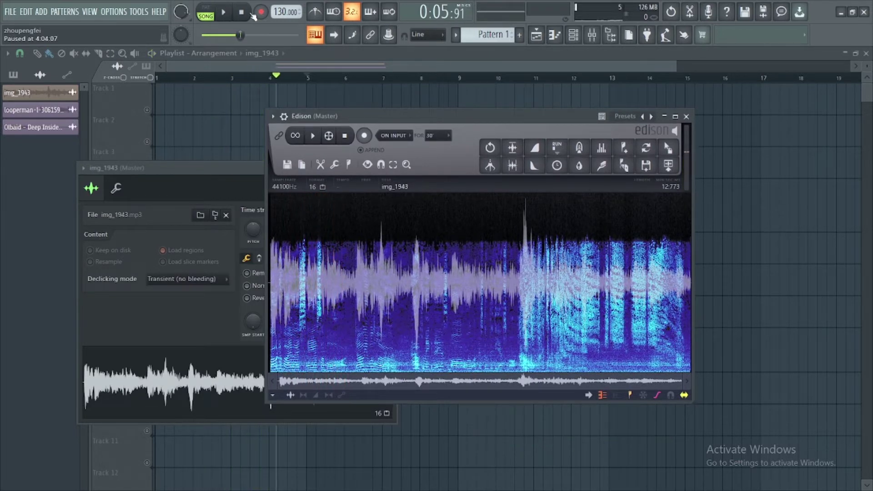
pyautogui.click(209, 15)
pyautogui.press('space')
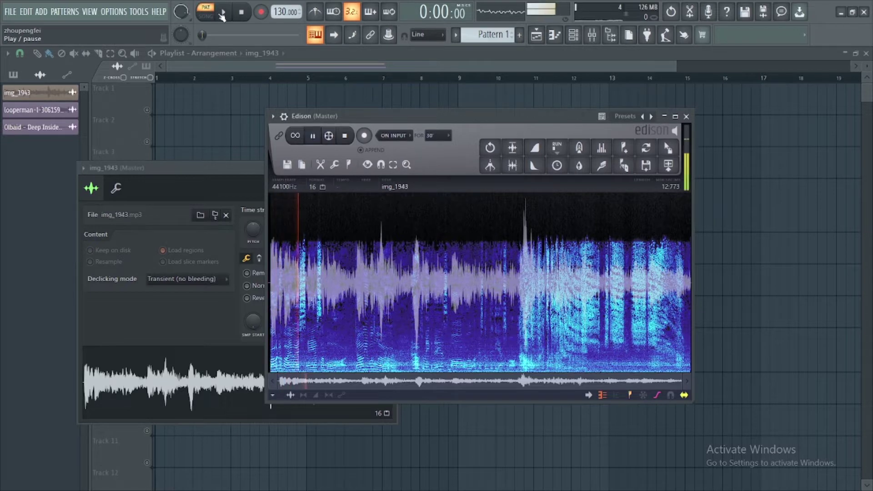
pyautogui.press('space')
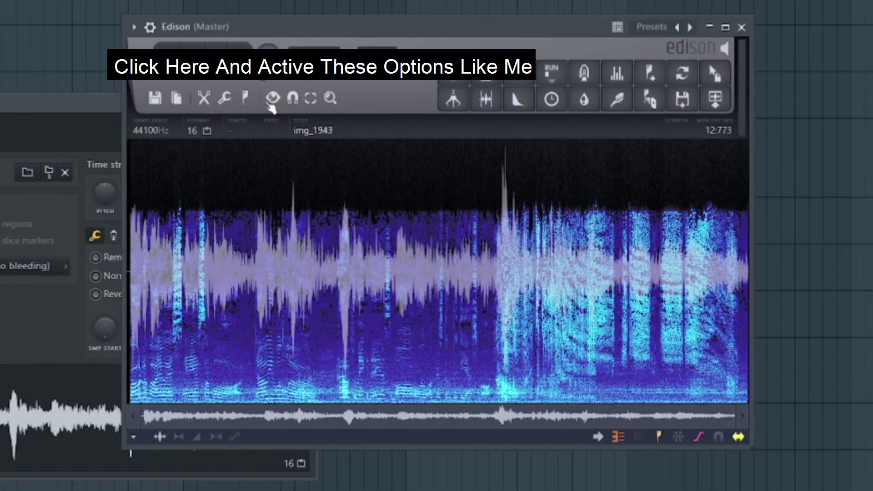
# Turn off the Spectrum and Dual view display options in Edison
pyautogui.click(272, 98)
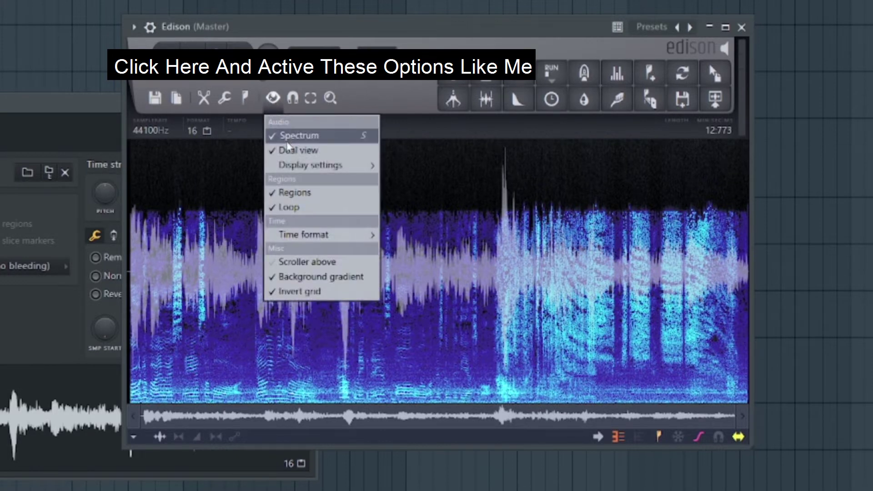
pyautogui.moveTo(295, 167)
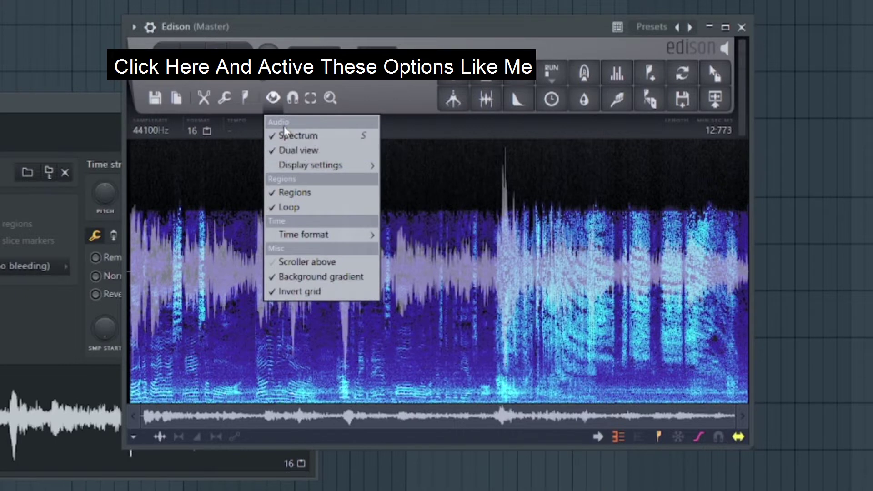
pyautogui.click(274, 149)
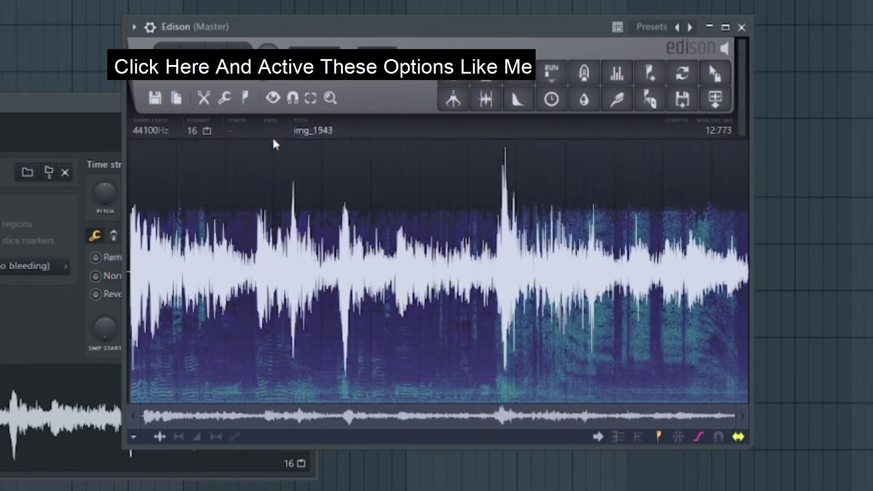
pyautogui.click(273, 100)
pyautogui.click(282, 150)
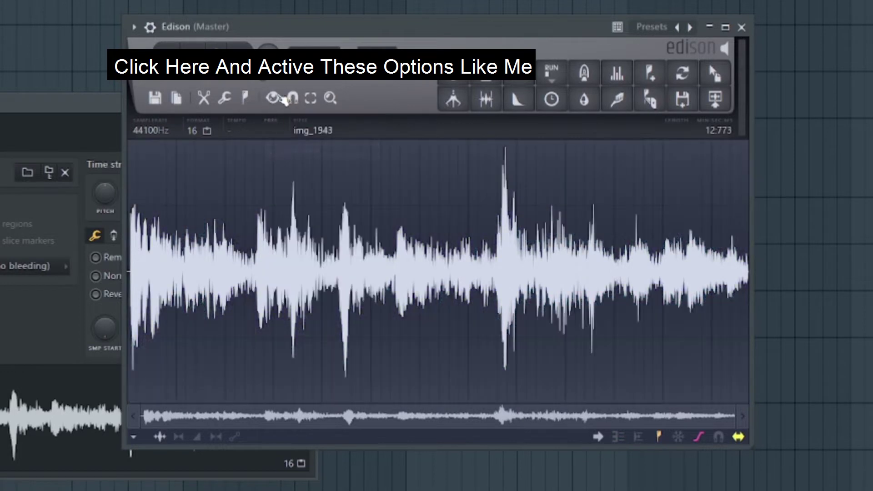
# Enable the Spectrum and Dual view display options in Edison with the Glacier spectrum gradient
pyautogui.click(274, 98)
pyautogui.click(285, 135)
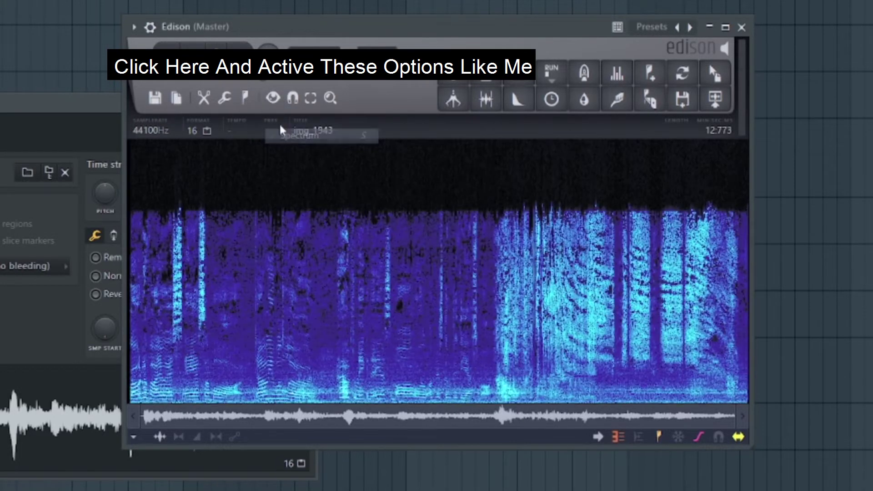
pyautogui.click(273, 98)
pyautogui.click(287, 150)
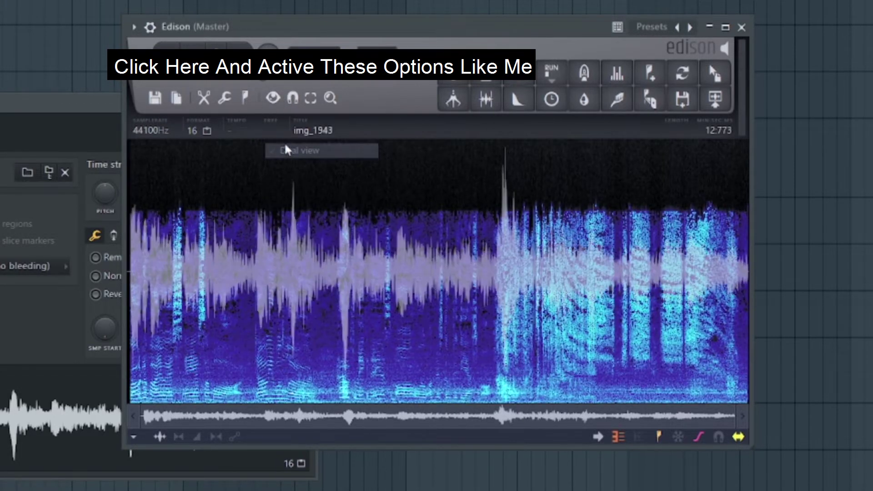
pyautogui.click(273, 98)
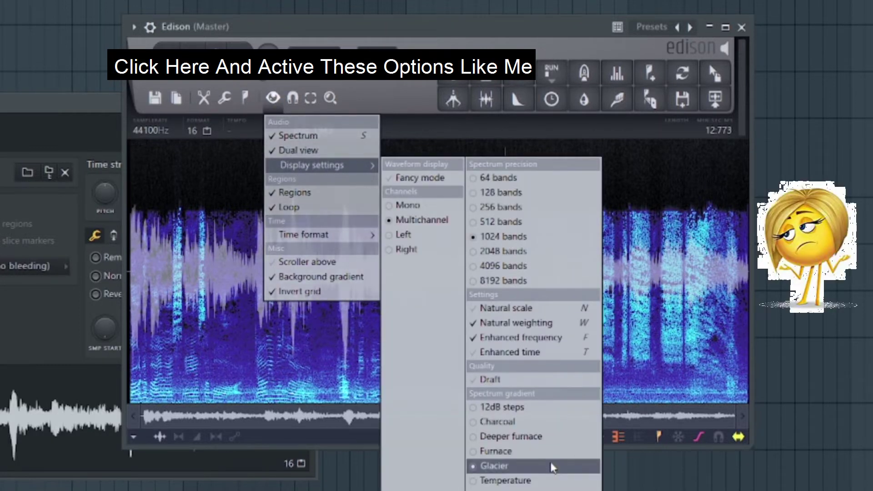
pyautogui.click(553, 468)
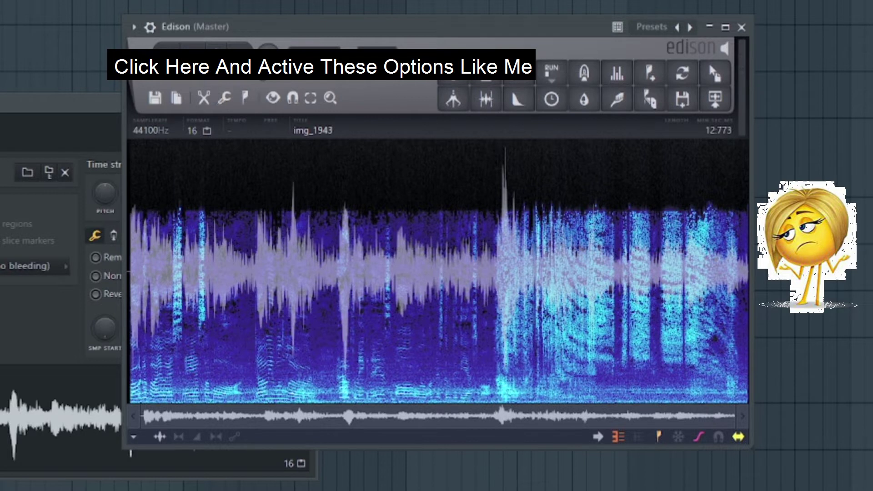
# Audition the sample in Edison and select a short noise-only portion from about 2:403 to 2:554
pyautogui.click(193, 56)
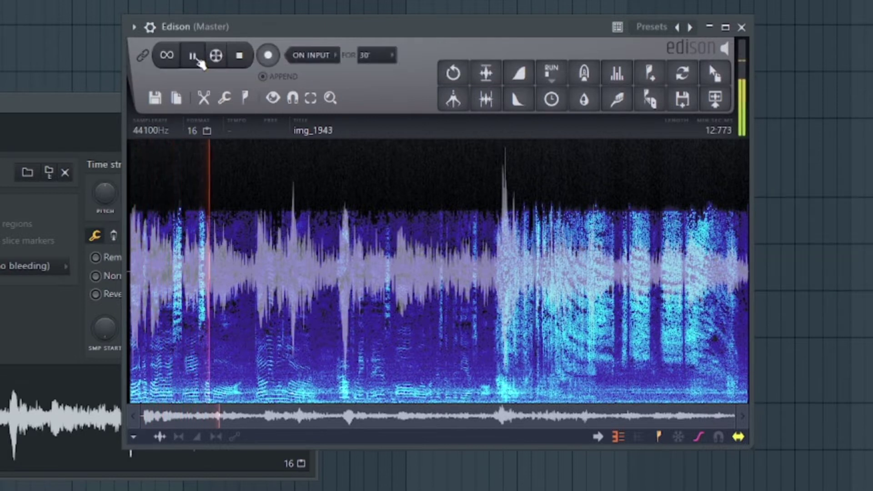
pyautogui.click(198, 60)
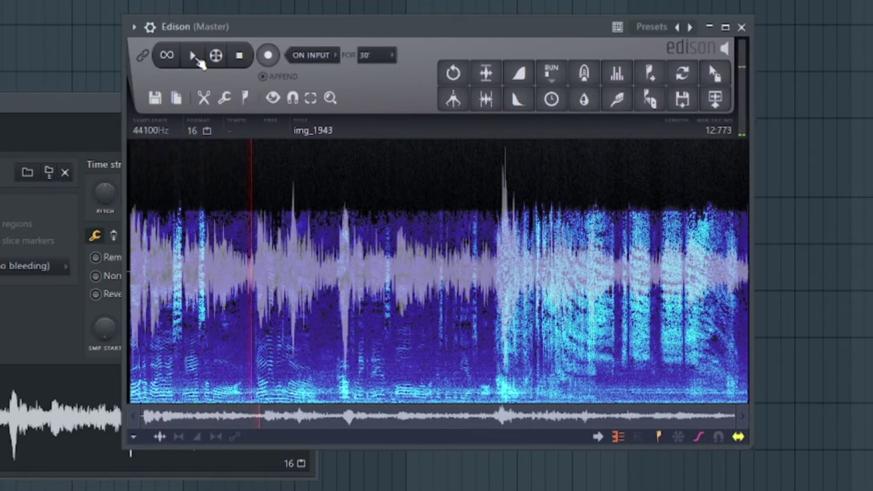
pyautogui.click(198, 60)
pyautogui.click(198, 60)
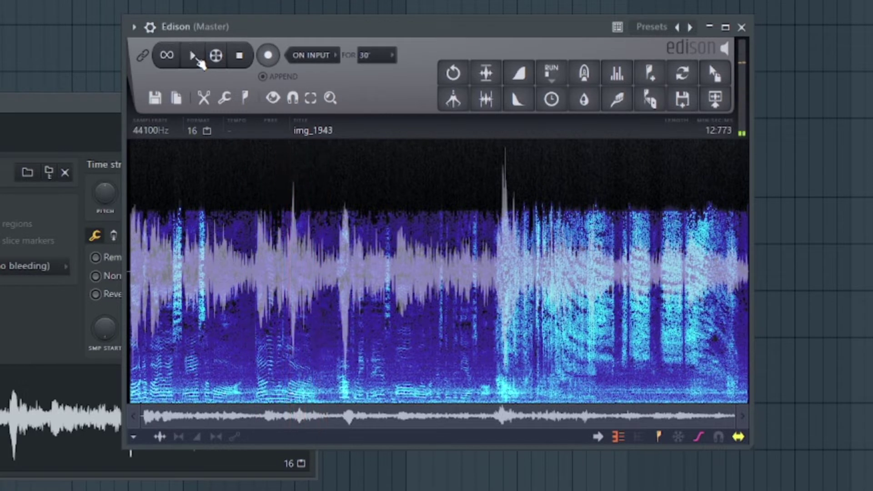
pyautogui.moveTo(244, 181); pyautogui.dragTo(252, 175)
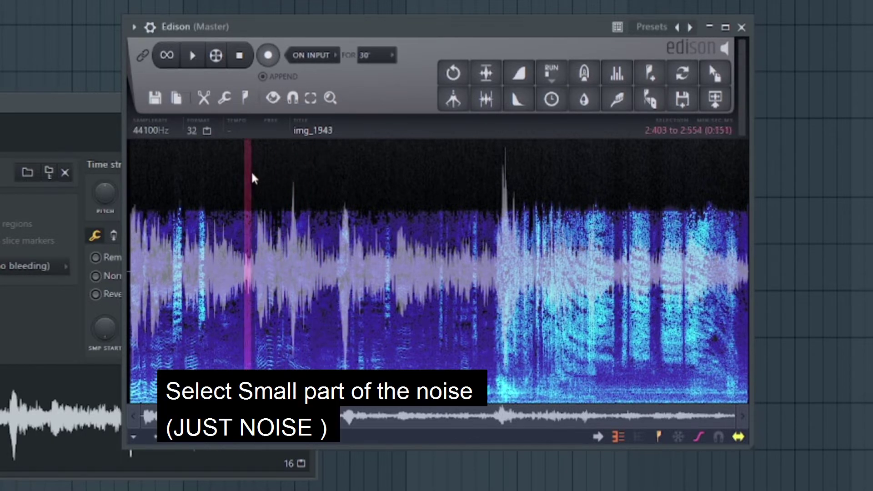
pyautogui.click(192, 59)
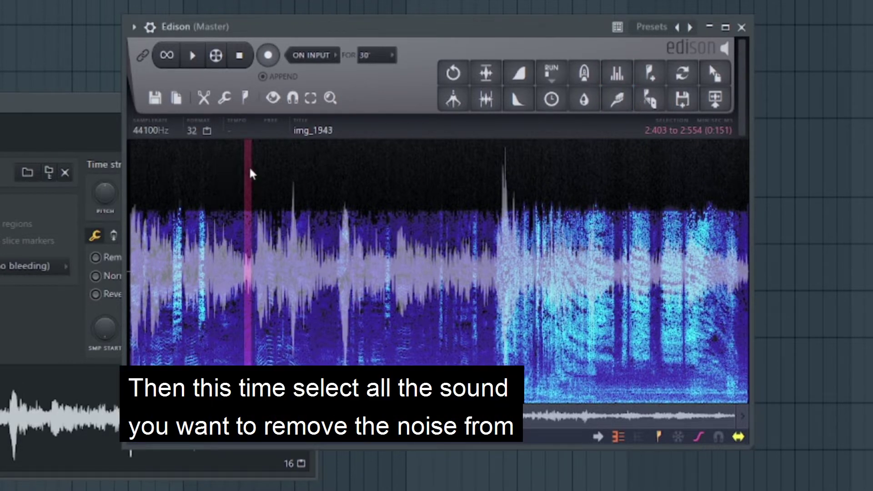
# Select the whole sample from 0:000 to 12:773 and open the Clean up (denoise) tool on it
pyautogui.moveTo(250, 171)
pyautogui.mouseDown()
pyautogui.moveTo(538, 236)
pyautogui.moveTo(776, 261)
pyautogui.mouseUp()
pyautogui.moveTo(657, 228); pyautogui.dragTo(793, 259)
pyautogui.moveTo(244, 190); pyautogui.dragTo(86, 200)
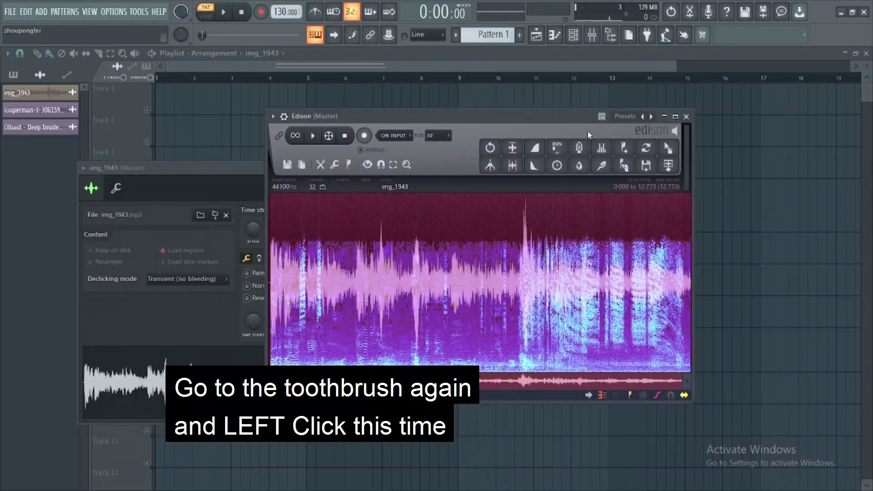
pyautogui.click(605, 167)
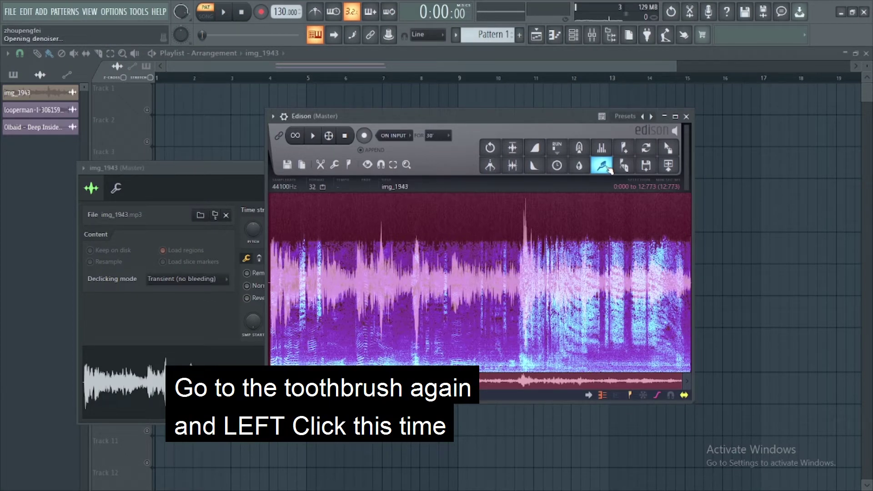
pyautogui.click(608, 168)
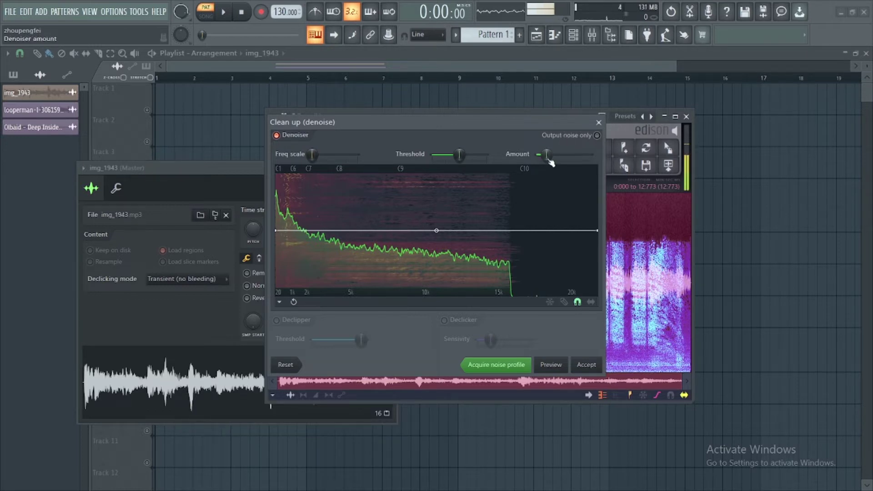
# Try different denoiser amounts during playback, raising the amount to about 31.5 and lowering it to about 3.0
pyautogui.moveTo(312, 155)
pyautogui.mouseDown()
pyautogui.moveTo(339, 154)
pyautogui.moveTo(312, 155)
pyautogui.mouseUp()
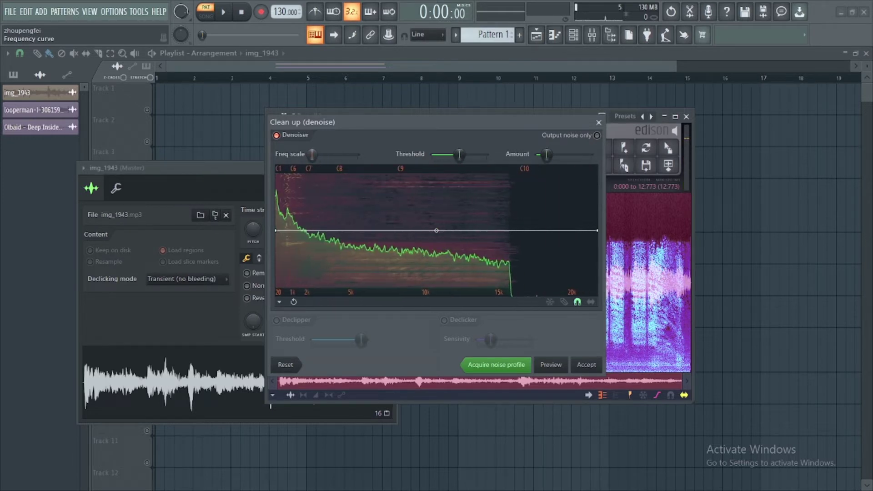
pyautogui.moveTo(546, 155); pyautogui.dragTo(550, 155)
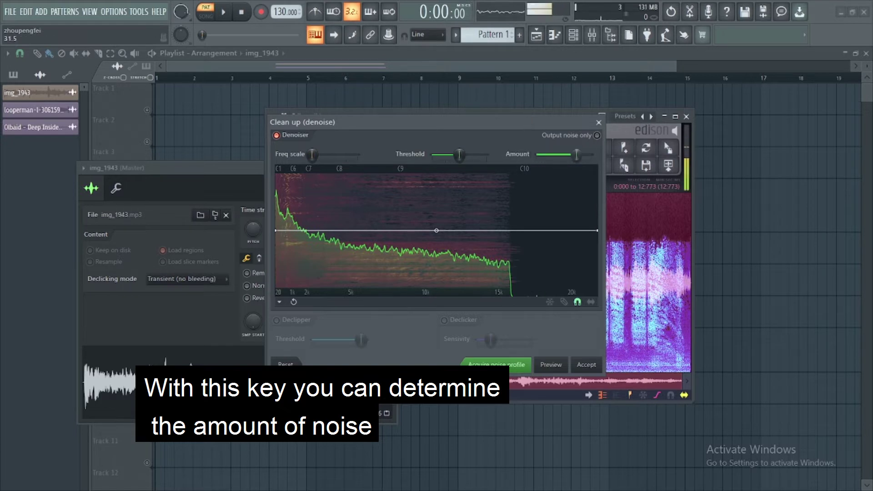
pyautogui.moveTo(592, 154); pyautogui.dragTo(538, 155)
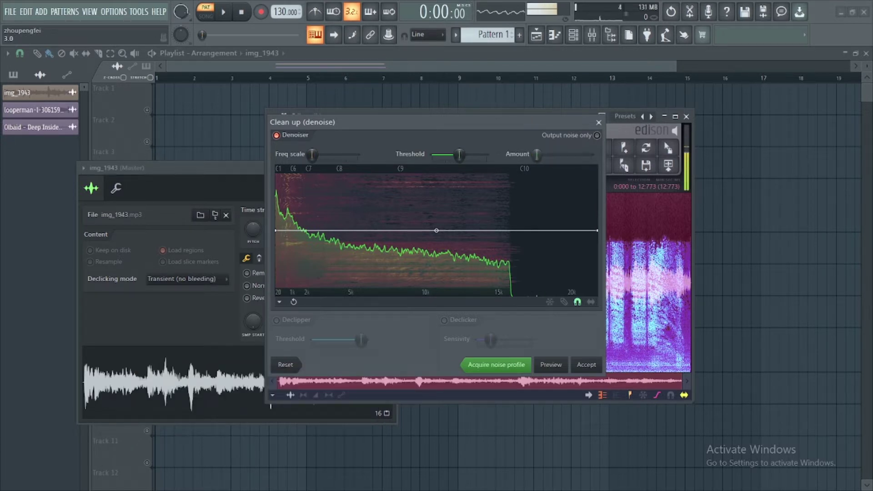
# Enable Output noise only, move the Clean up dialog lower and vary the denoiser amount to hear the removed noise
pyautogui.click(596, 135)
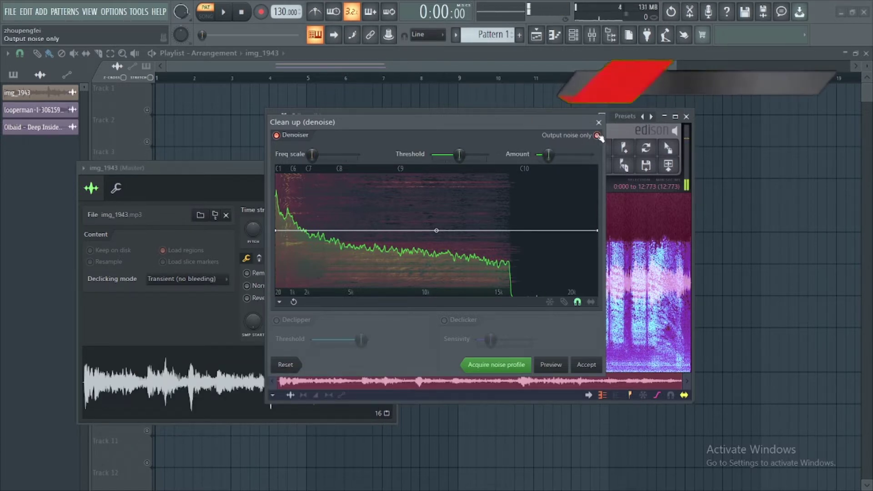
pyautogui.moveTo(557, 123); pyautogui.dragTo(525, 176)
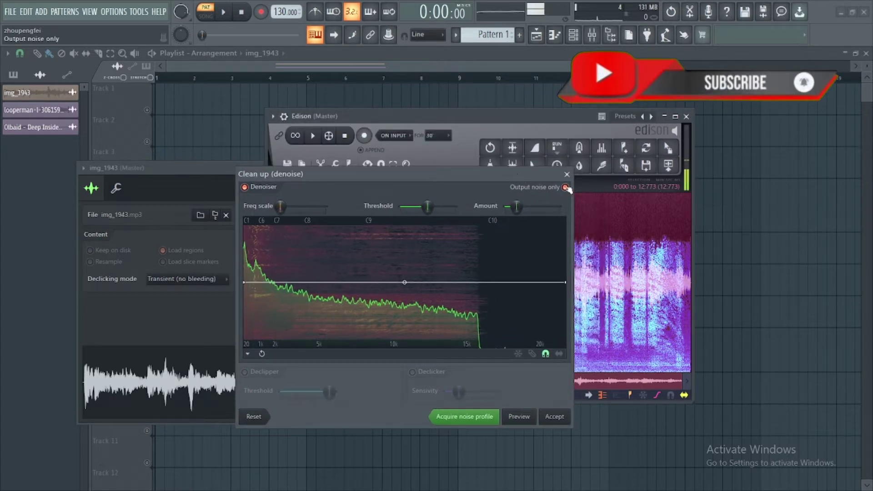
pyautogui.moveTo(517, 207); pyautogui.dragTo(553, 207)
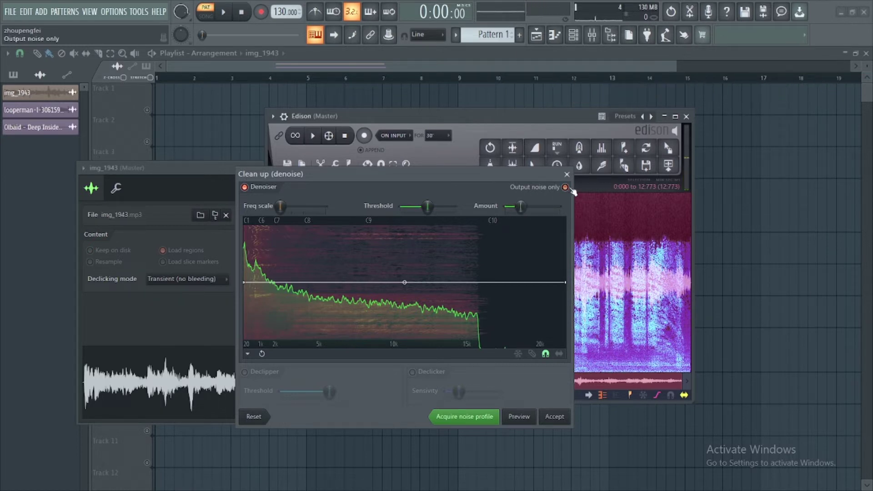
# Reposition the Clean up dialog, adjust the denoiser amount and preview the cleaned sample without Output noise only
pyautogui.moveTo(512, 178); pyautogui.dragTo(511, 185)
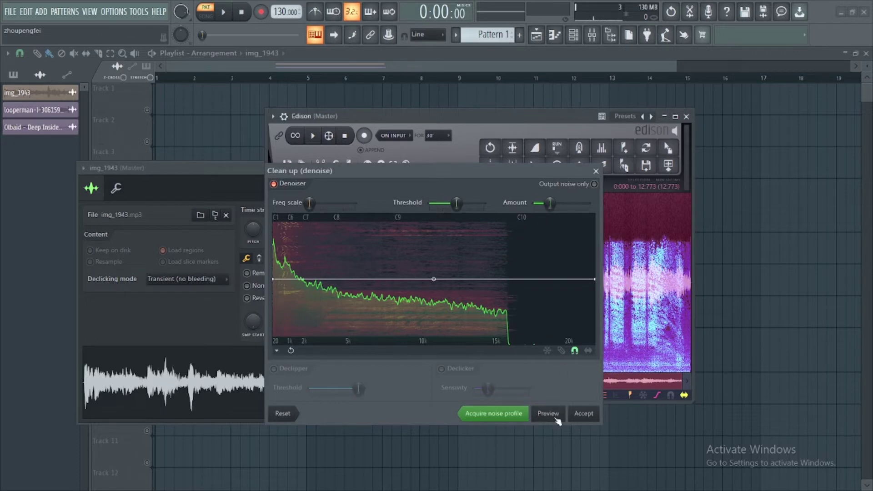
pyautogui.moveTo(547, 207); pyautogui.dragTo(560, 207)
pyautogui.click(558, 413)
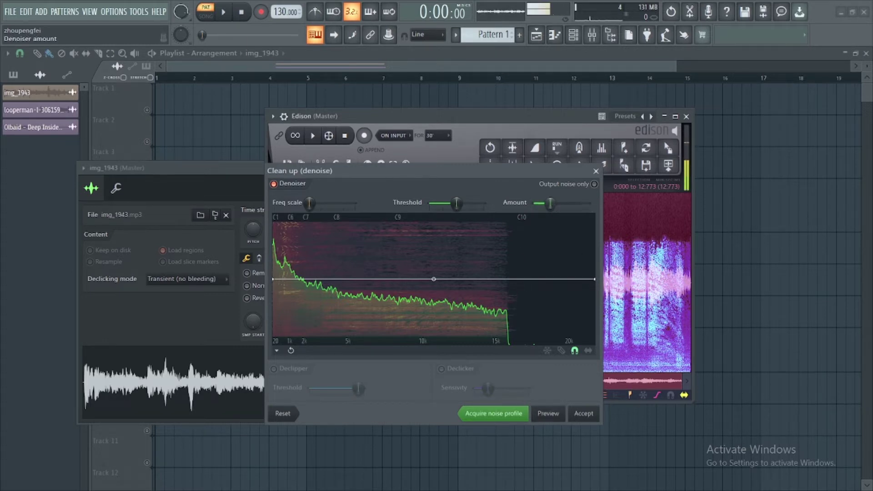
# Accept the denoise on the img_1943 sample, close its channel settings and move Edison away from the playlist clips
pyautogui.click(591, 413)
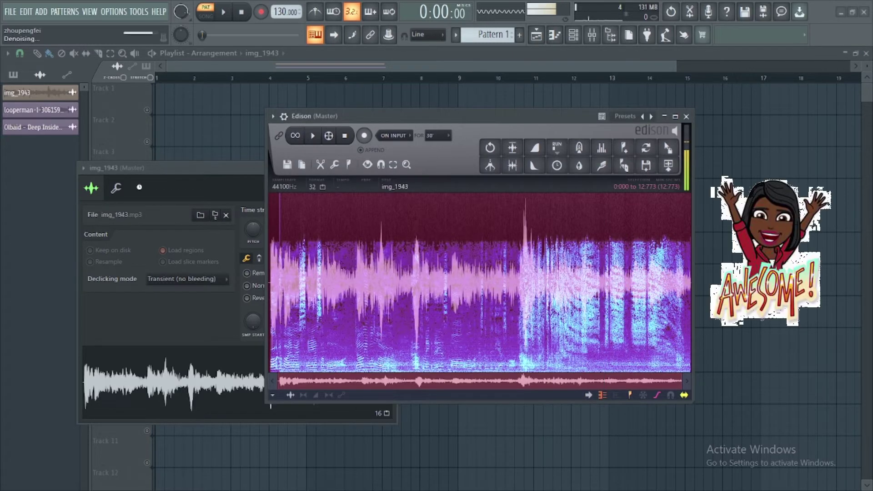
pyautogui.click(197, 181)
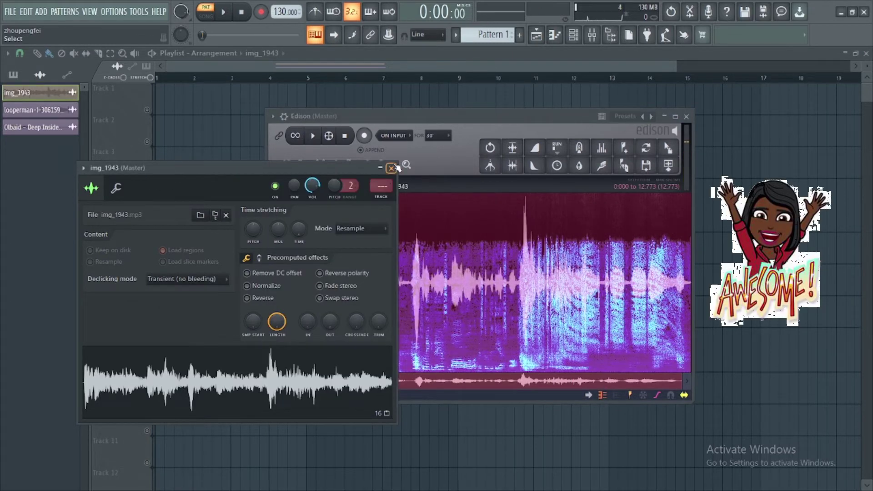
pyautogui.click(394, 168)
pyautogui.moveTo(432, 114); pyautogui.dragTo(654, 117)
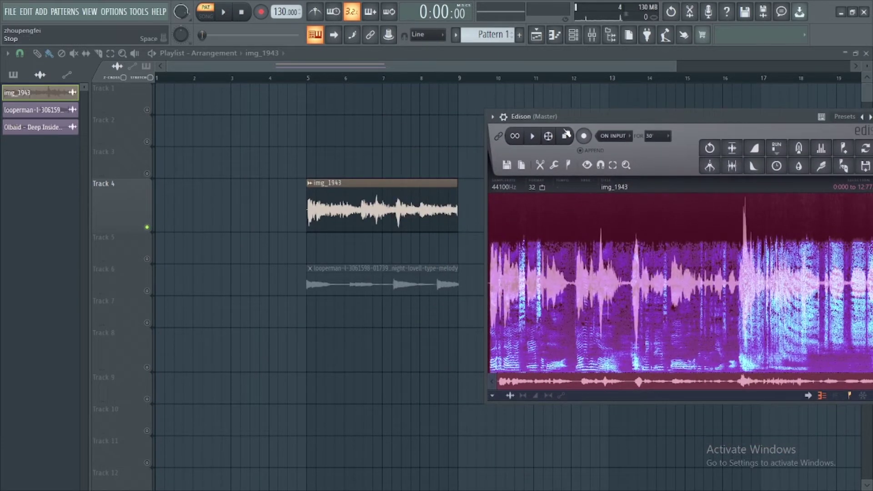
# Send the cleaned img_1943 sample from Edison to the playlist as an audio clip
pyautogui.scroll(-2, 374, 167)
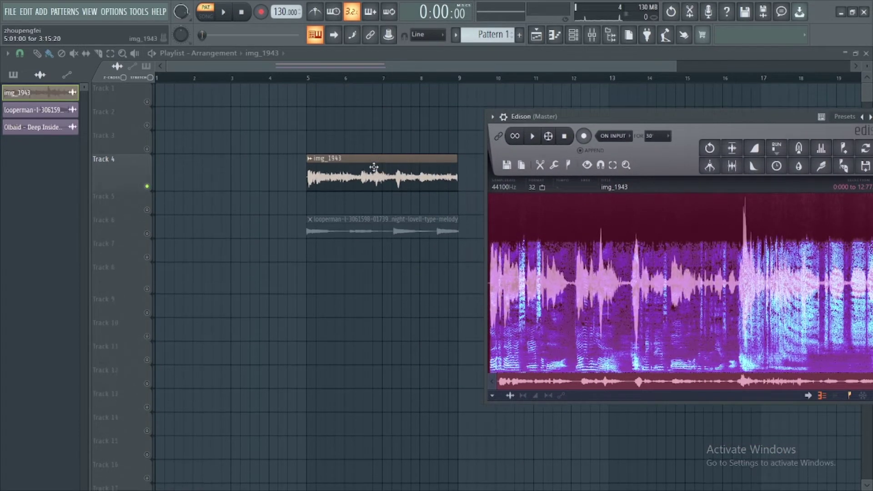
pyautogui.scroll(-2, 375, 180)
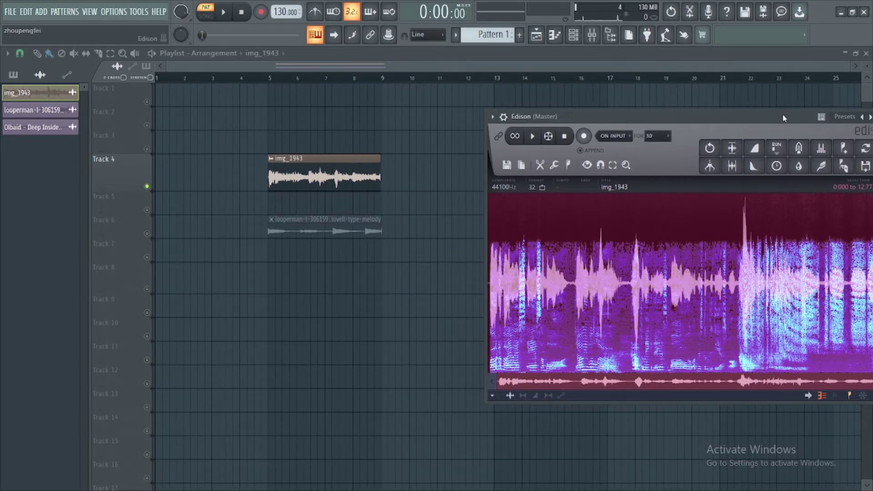
pyautogui.moveTo(783, 118); pyautogui.dragTo(703, 127)
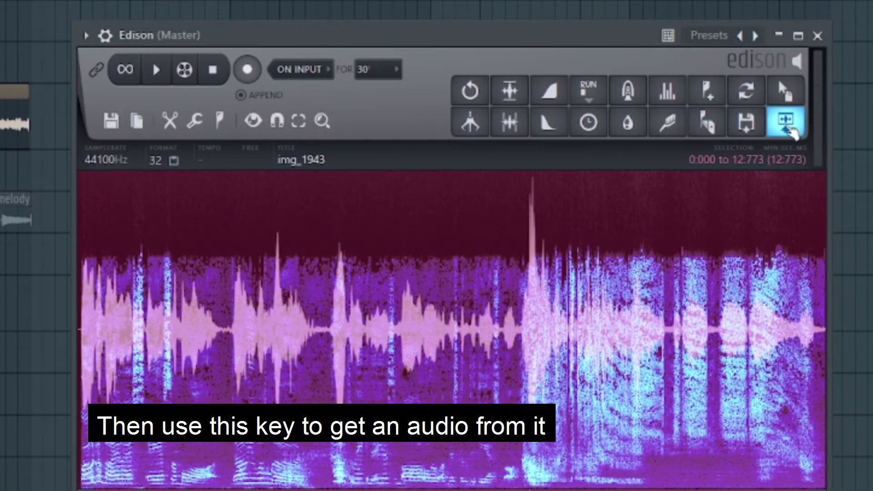
pyautogui.moveTo(792, 127); pyautogui.dragTo(305, 116)
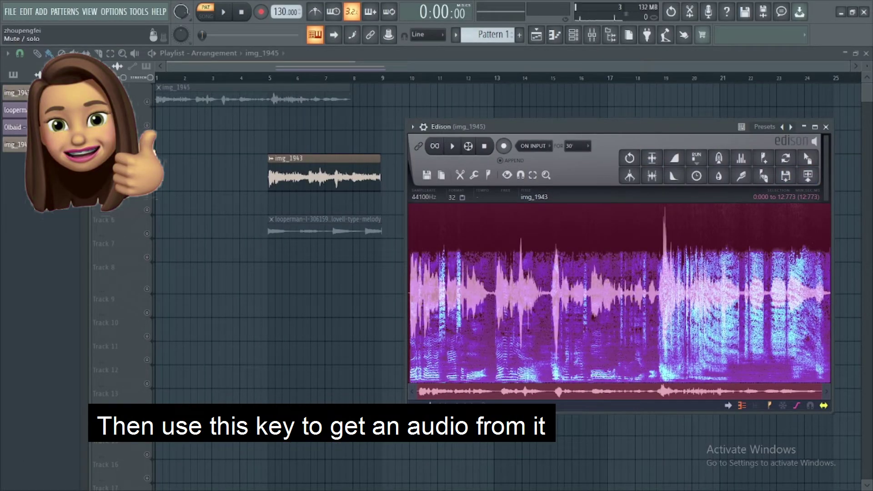
# Place the cleaned img_1945 clip at bar 5 on an enlarged Track 3 and mute Track 4
pyautogui.click(151, 151)
pyautogui.moveTo(225, 95); pyautogui.dragTo(337, 142)
pyautogui.moveTo(163, 155); pyautogui.dragTo(165, 215)
pyautogui.click(148, 249)
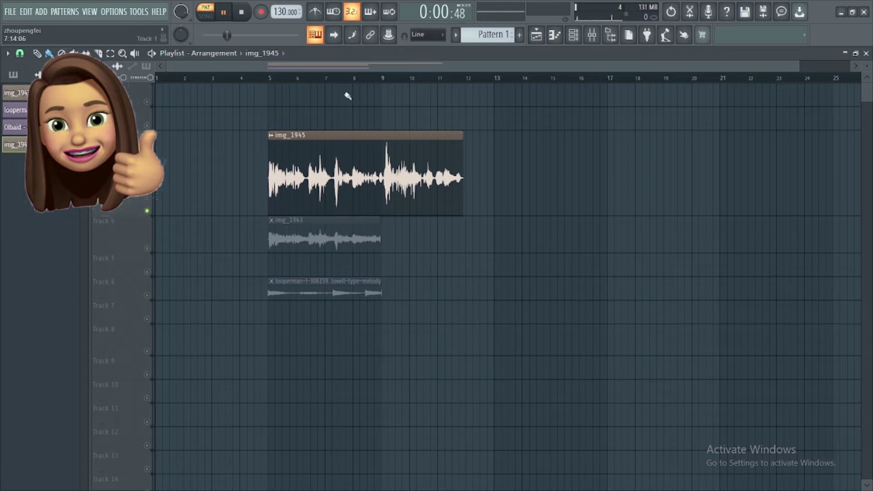
# Play the arrangement in song mode and trim the img_1945 clip to end at bar 9
pyautogui.click(266, 80)
pyautogui.press('space')
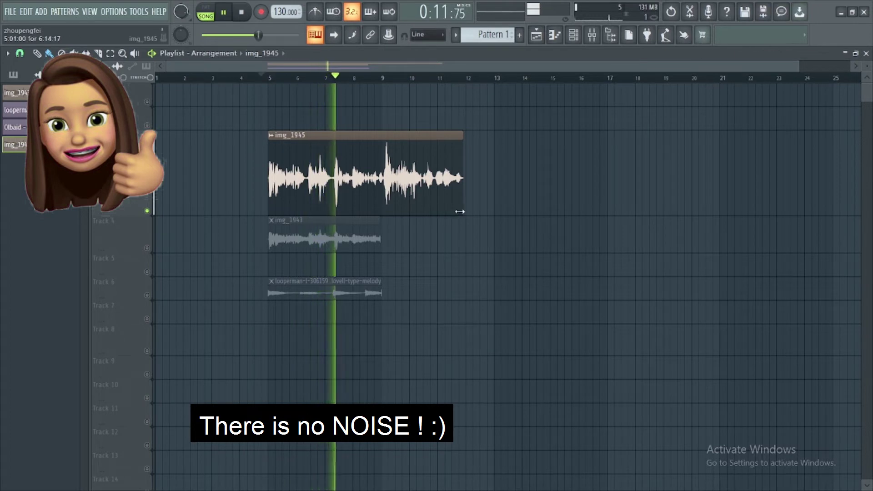
pyautogui.moveTo(462, 212); pyautogui.dragTo(381, 201)
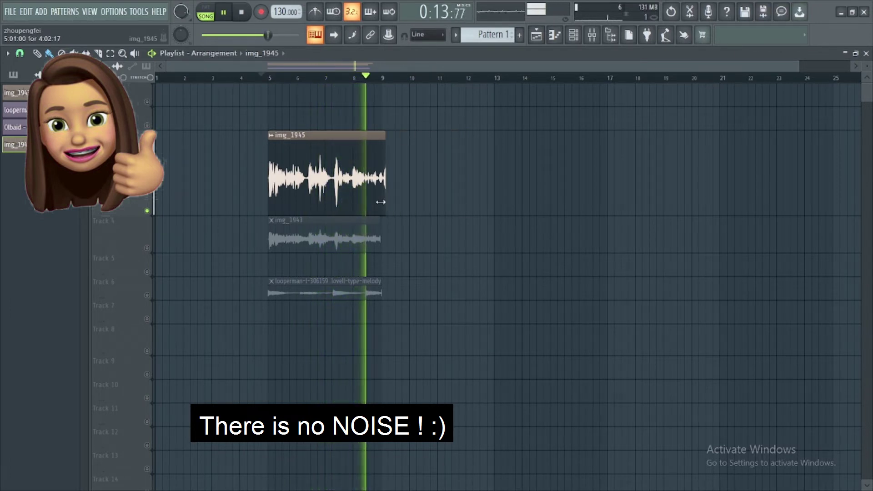
pyautogui.click(193, 78)
pyautogui.click(252, 77)
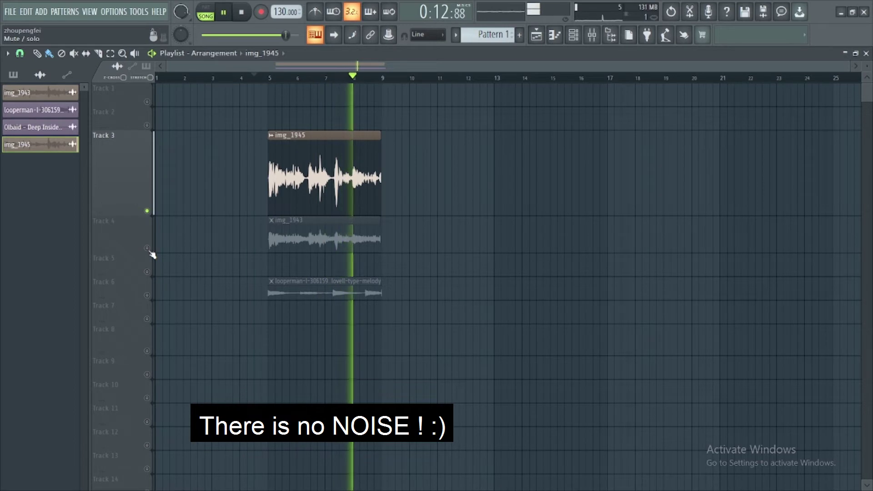
# Compare the noisy and cleaned recordings by alternately soloing Track 4 and Track 3 during playback
pyautogui.press('space')
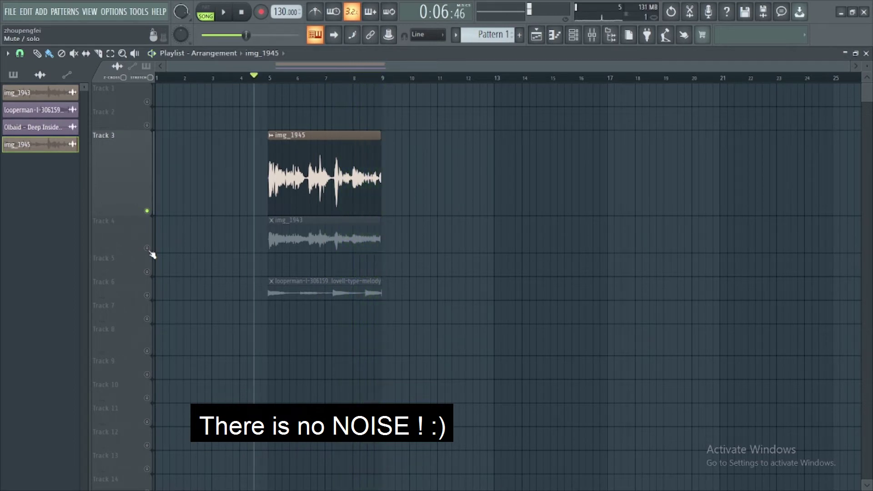
pyautogui.rightClick(149, 251)
pyautogui.press('space')
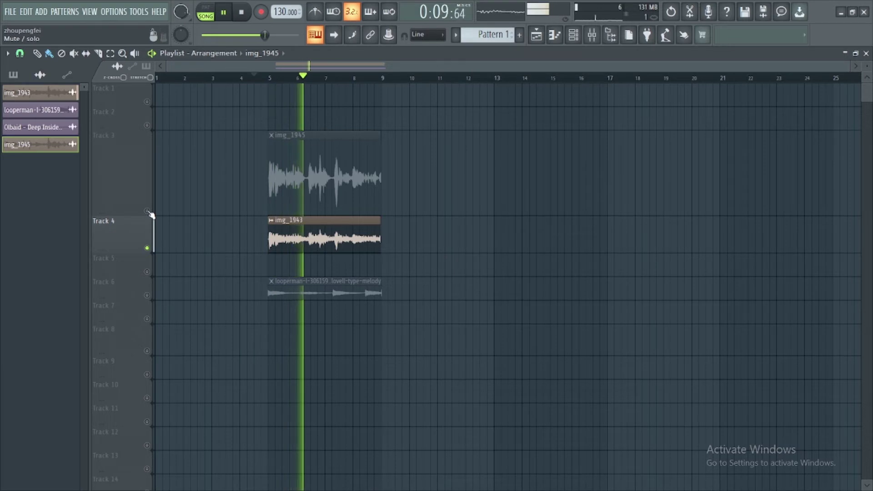
pyautogui.rightClick(150, 212)
pyautogui.rightClick(150, 248)
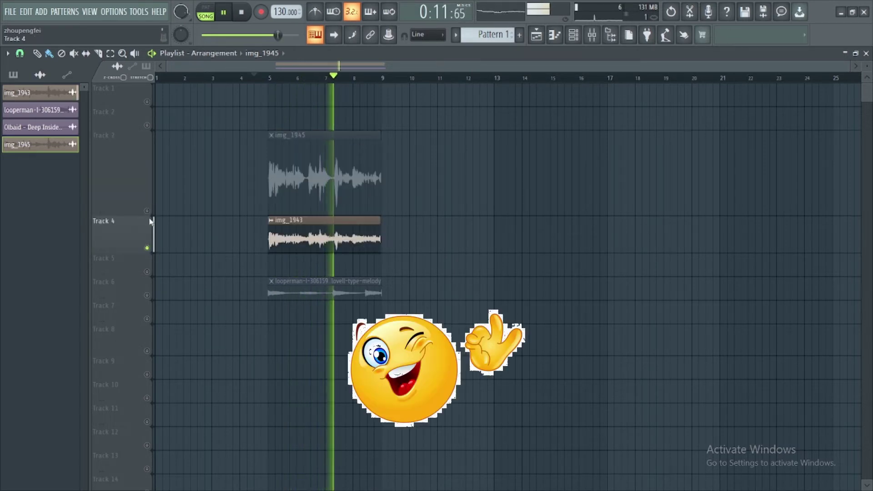
pyautogui.rightClick(152, 211)
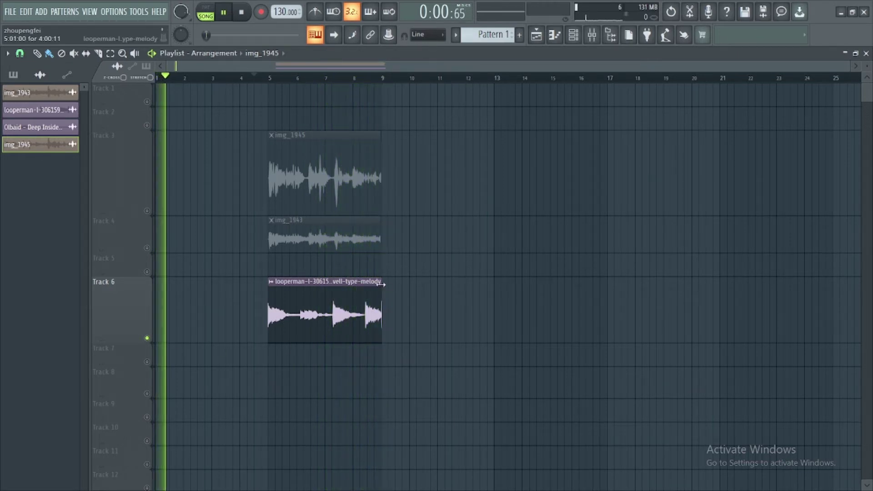
# Set the playback loop to bars 5 to 9 and open the looperman melody clip's sample in Edison
pyautogui.moveTo(271, 80); pyautogui.dragTo(385, 97)
pyautogui.click(325, 289)
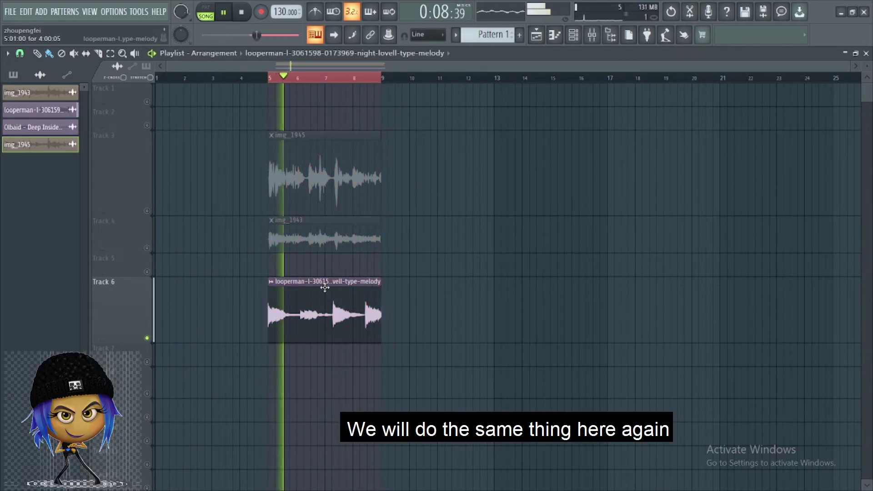
pyautogui.doubleClick(332, 316)
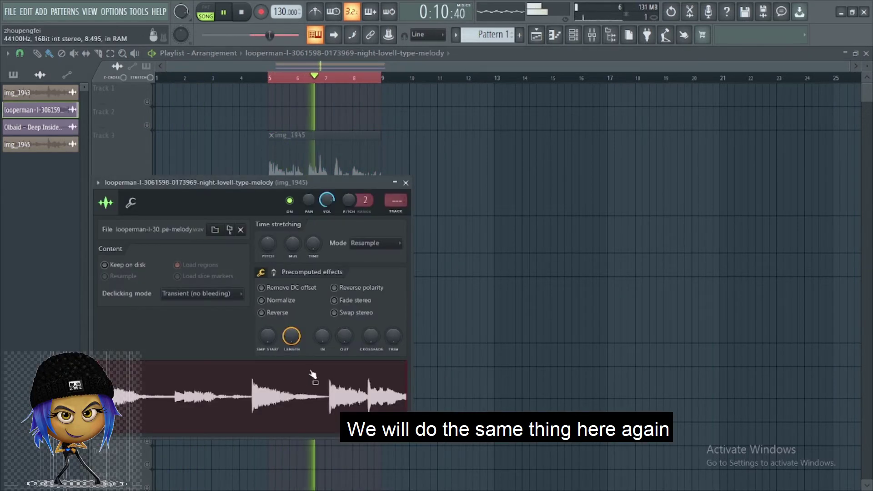
pyautogui.rightClick(294, 383)
pyautogui.click(324, 366)
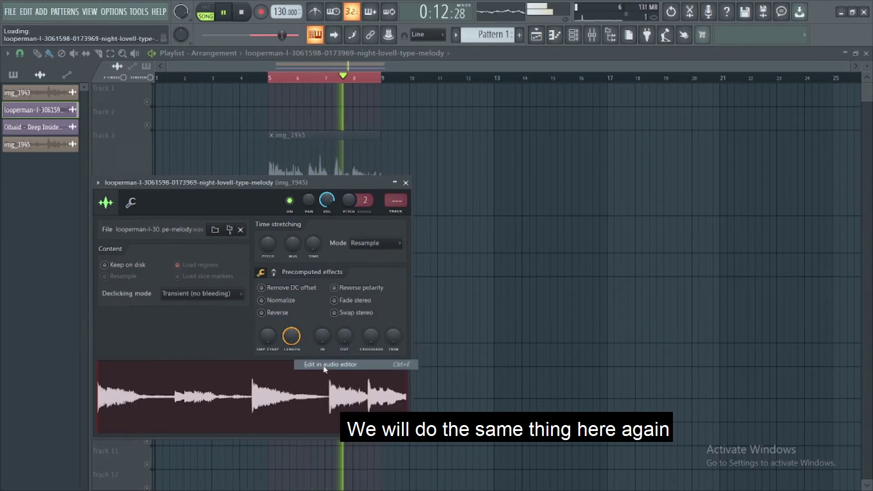
pyautogui.moveTo(652, 124); pyautogui.dragTo(567, 141)
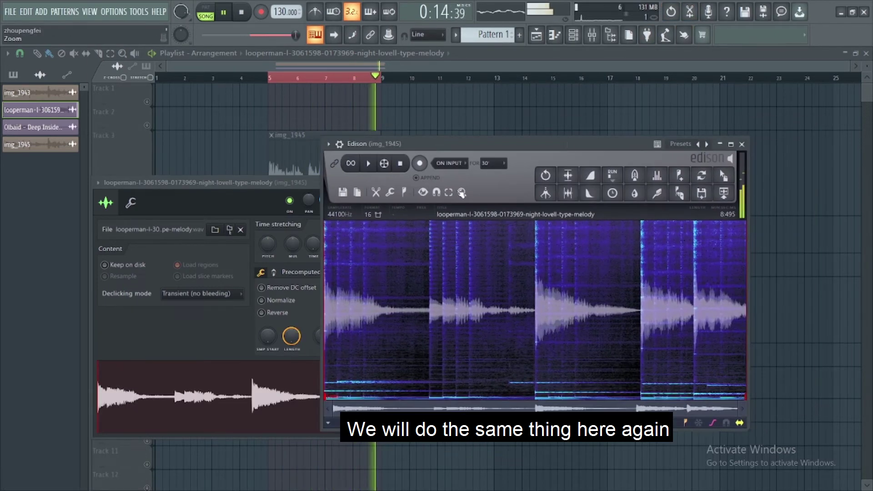
# Stop playback and select the quiet section of the melody sample from 1:653 to 1:964
pyautogui.click(434, 193)
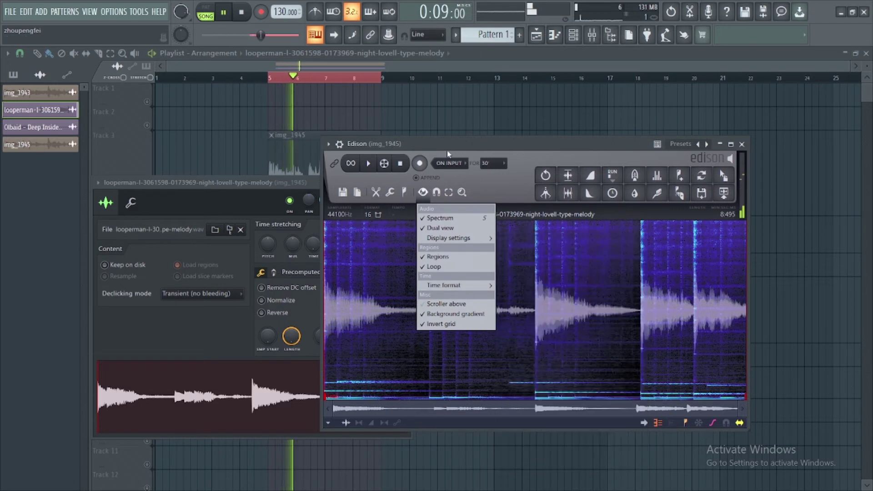
pyautogui.click(448, 148)
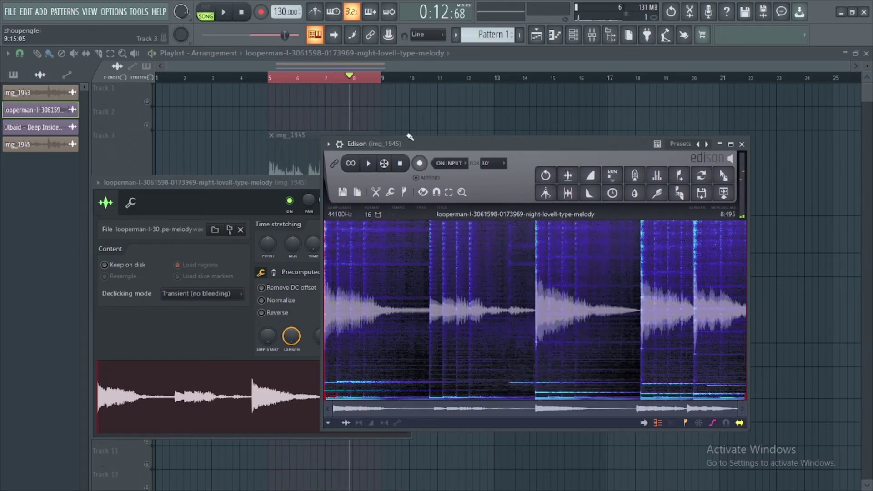
pyautogui.click(375, 166)
pyautogui.moveTo(400, 236); pyautogui.dragTo(428, 252)
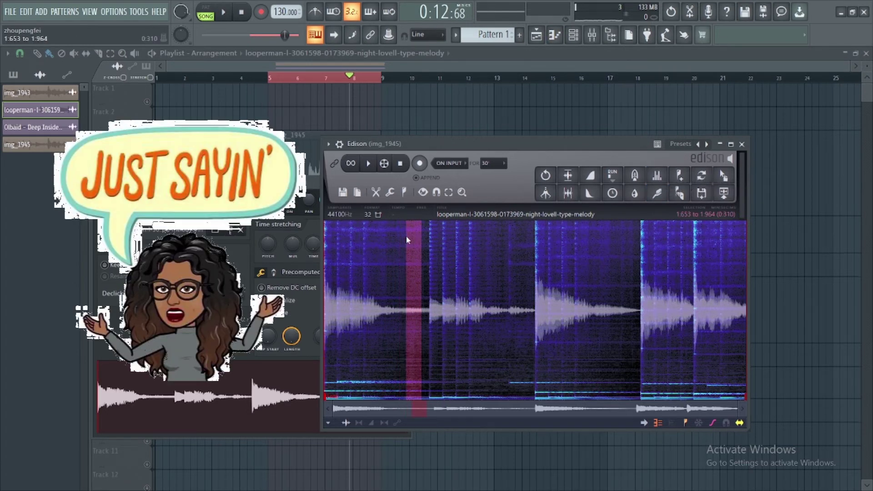
# Select the whole melody sample from 0:000 to 8:495 and open the Clean up (denoise) tool on it
pyautogui.moveTo(406, 237); pyautogui.dragTo(324, 247)
pyautogui.moveTo(419, 241); pyautogui.dragTo(776, 267)
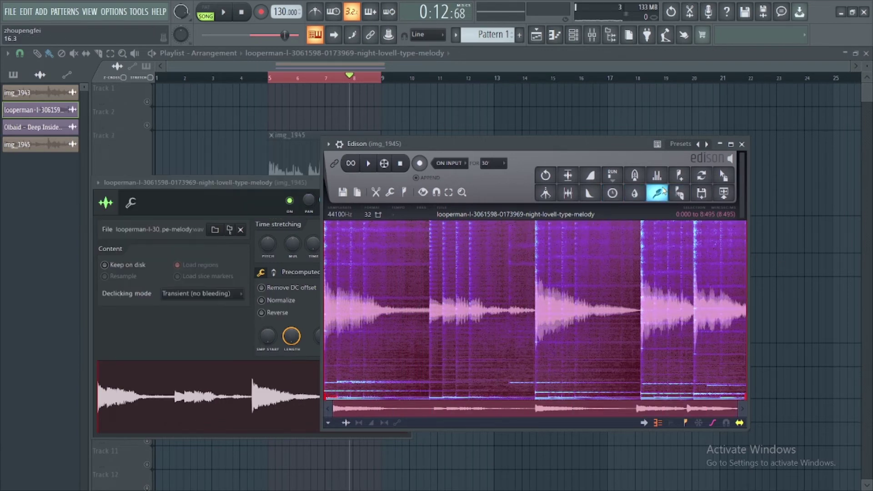
pyautogui.click(657, 192)
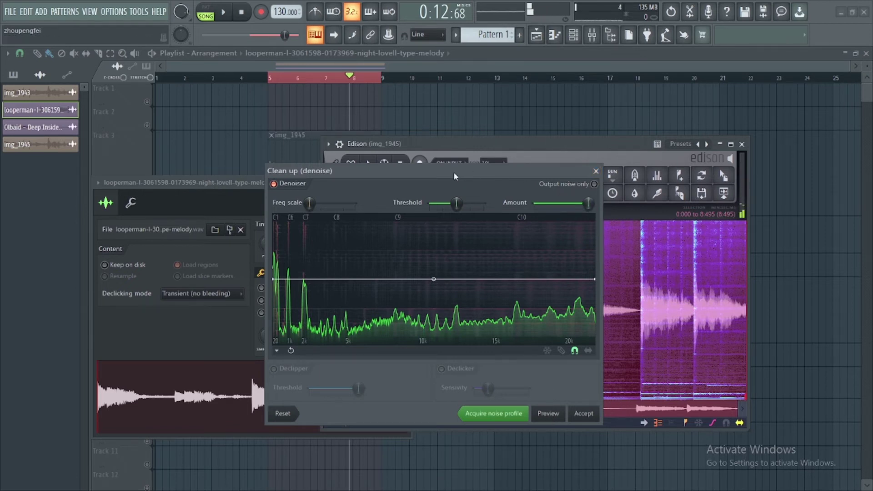
pyautogui.moveTo(454, 174); pyautogui.dragTo(457, 181)
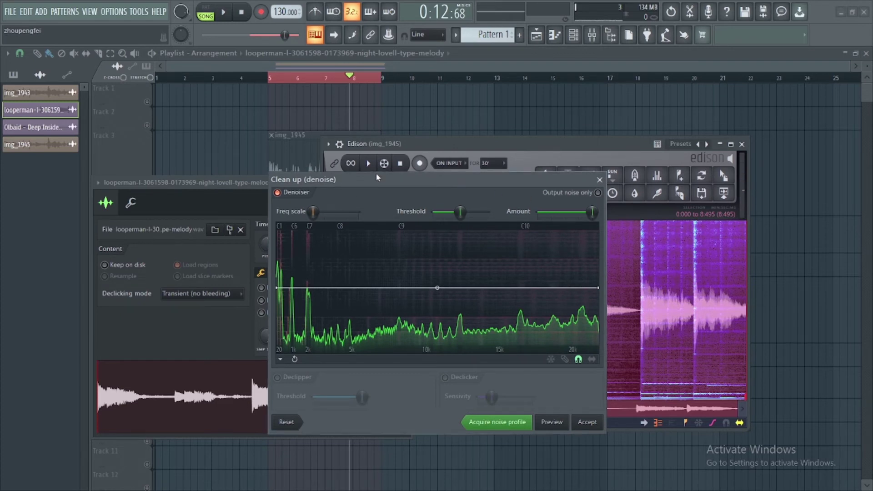
pyautogui.moveTo(377, 177); pyautogui.dragTo(344, 182)
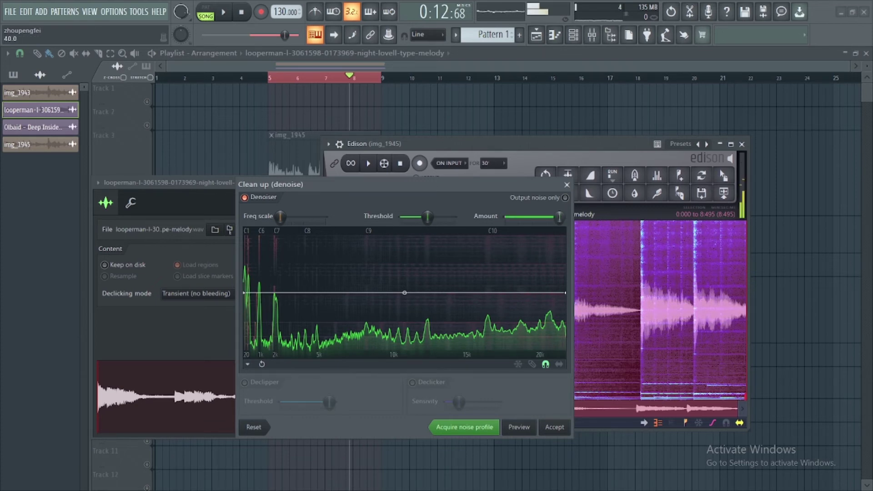
# Accept the denoise on the melody sample and close the melody's channel settings
pyautogui.click(548, 429)
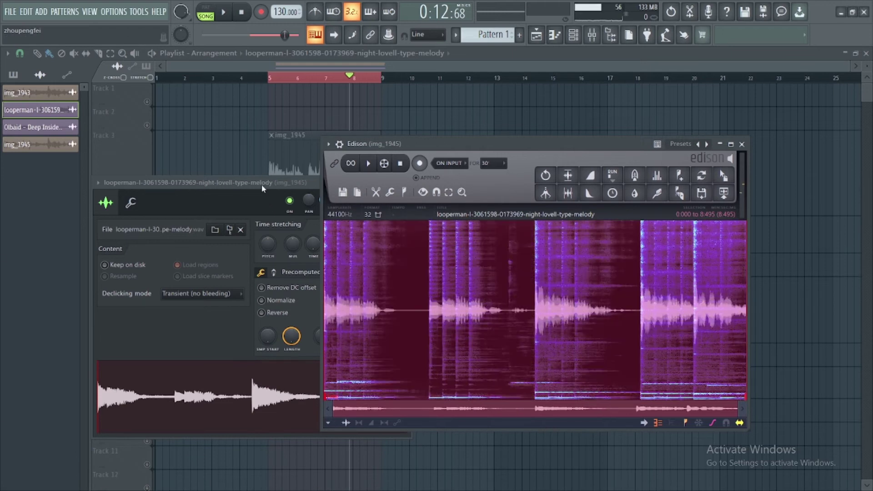
pyautogui.click(261, 184)
pyautogui.click(405, 184)
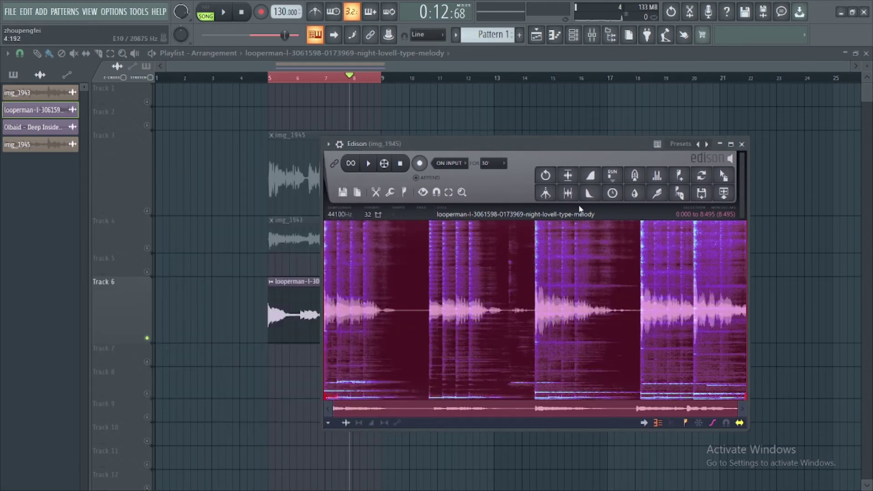
# Send the cleaned melody to the playlist, close Edison and place the Loop_2 clip on Track 8 at bar 5
pyautogui.click(725, 194)
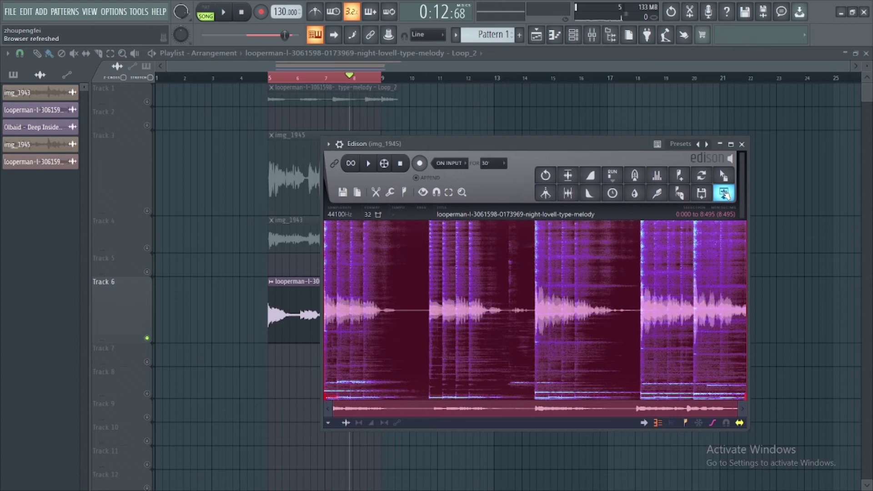
pyautogui.click(742, 145)
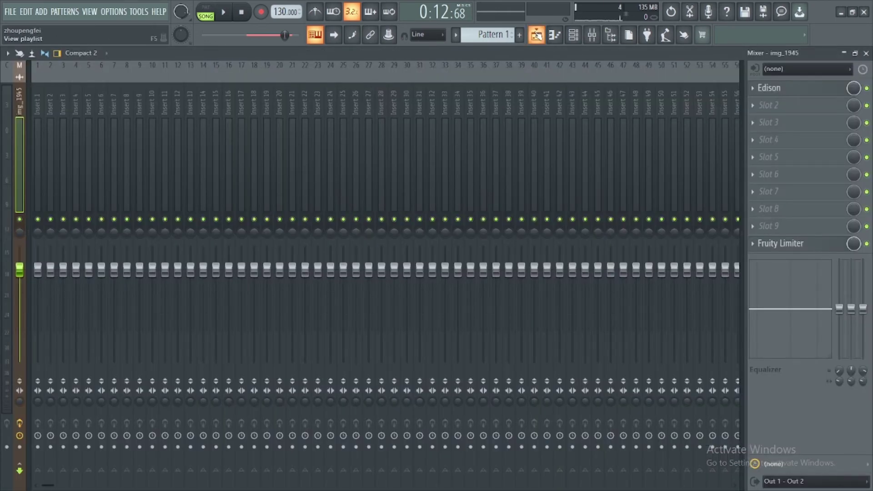
pyautogui.click(537, 35)
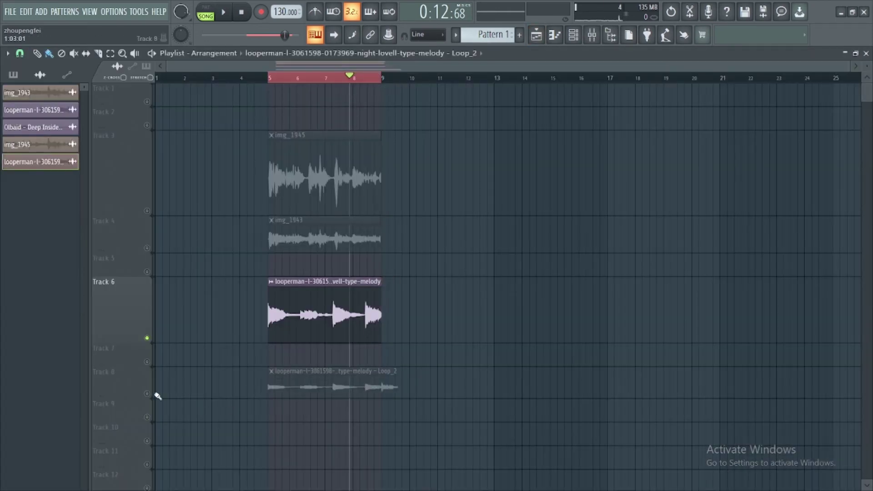
# Enlarge and unmute Track 8 and trim its Loop_2 melody clip to end at bar 9
pyautogui.moveTo(134, 392); pyautogui.dragTo(141, 442)
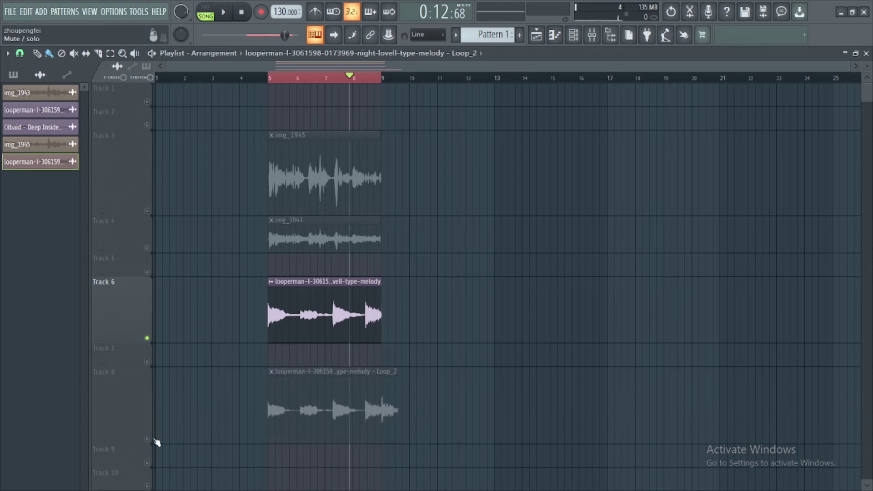
pyautogui.click(147, 439)
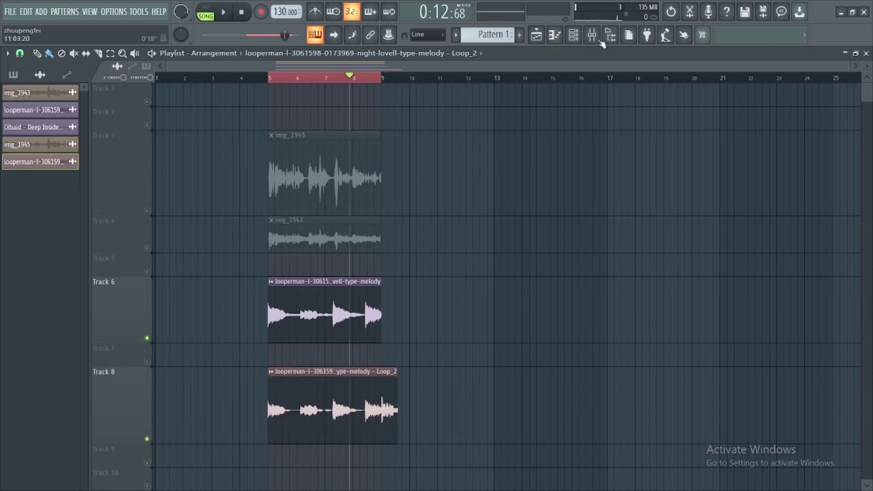
pyautogui.moveTo(846, 77); pyautogui.dragTo(560, 103)
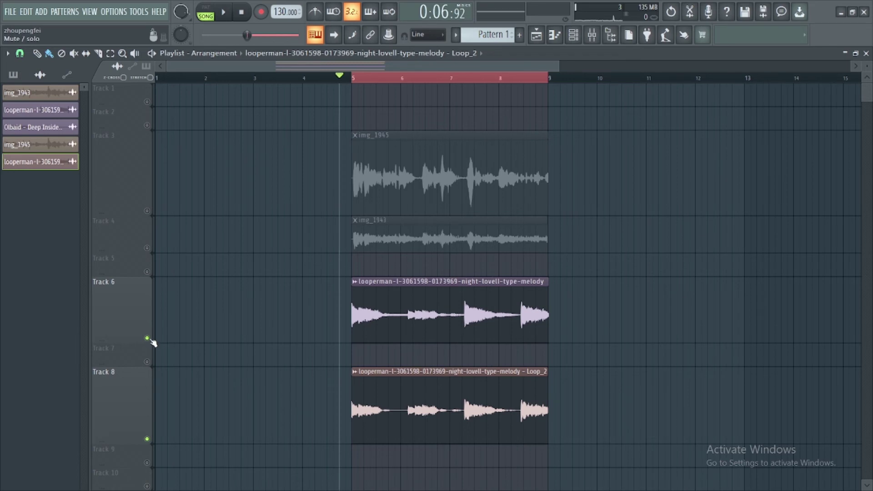
# Compare the original melody with the cleaned Loop_2 clip during playback by alternately soloing Track 6 and Track 8, finishing with Track 8 soloed and playback stopped
pyautogui.click(147, 439)
pyautogui.press('space')
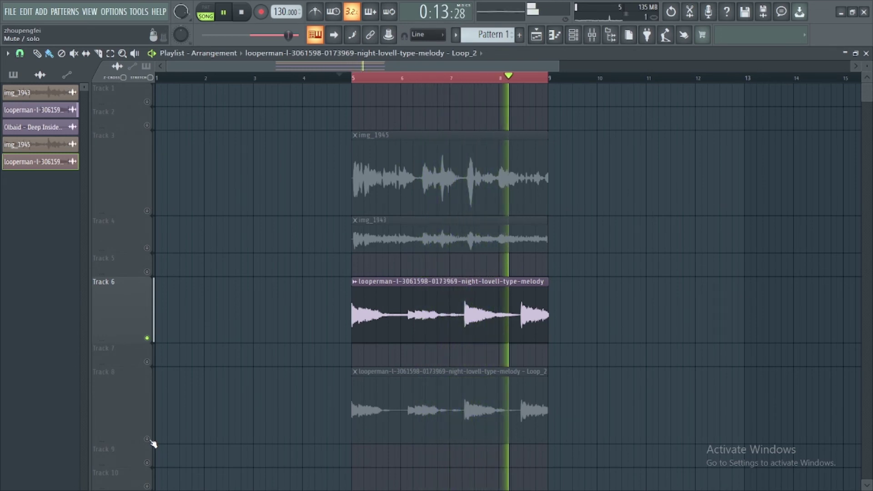
pyautogui.rightClick(148, 439)
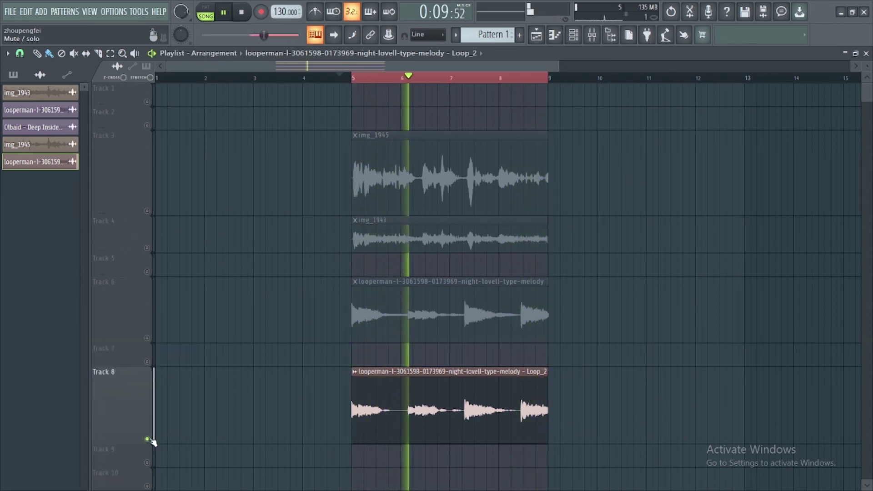
pyautogui.rightClick(147, 339)
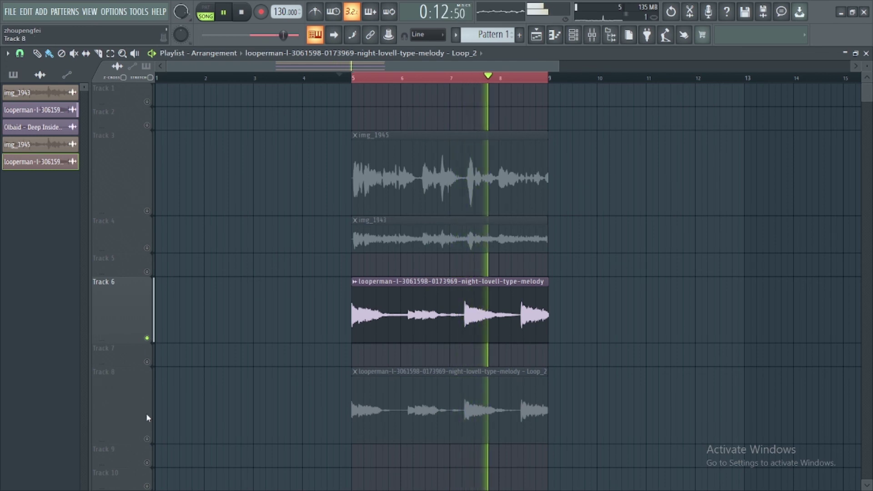
pyautogui.rightClick(148, 440)
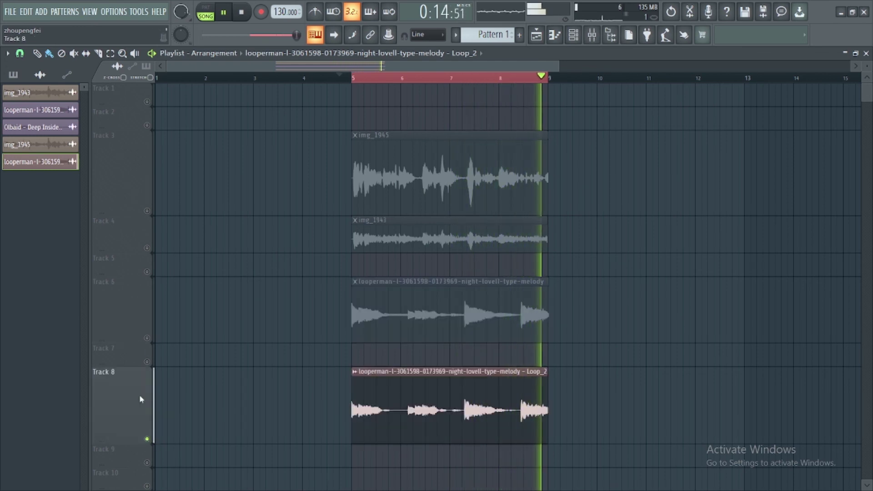
pyautogui.rightClick(147, 338)
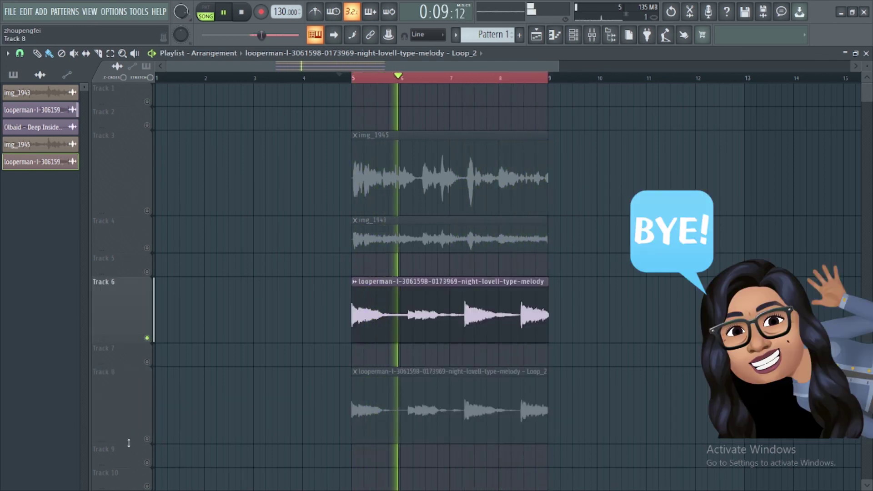
pyautogui.rightClick(148, 439)
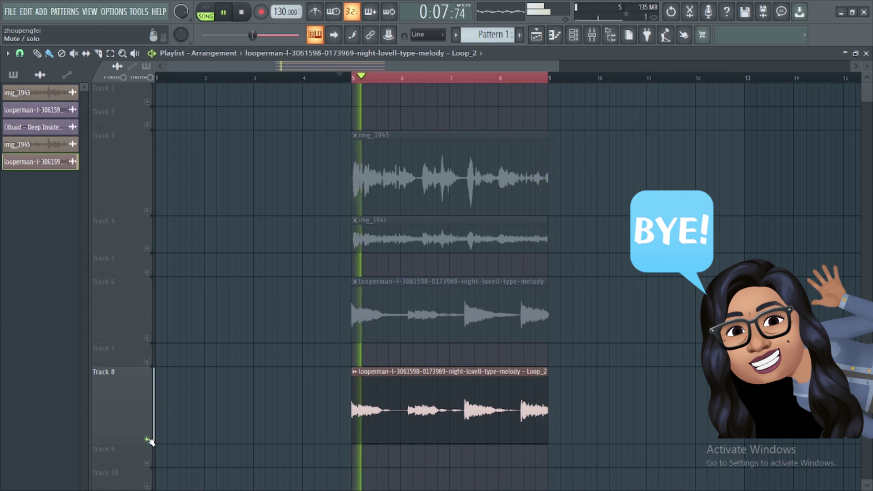
pyautogui.press('space')
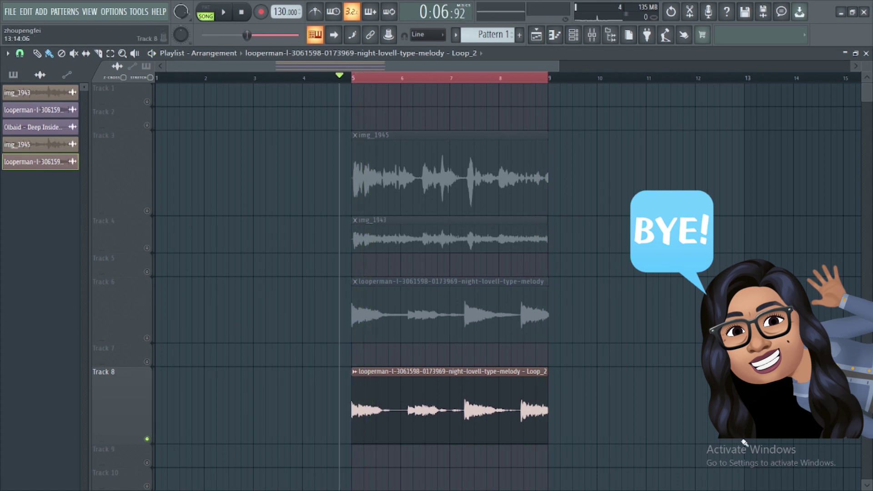